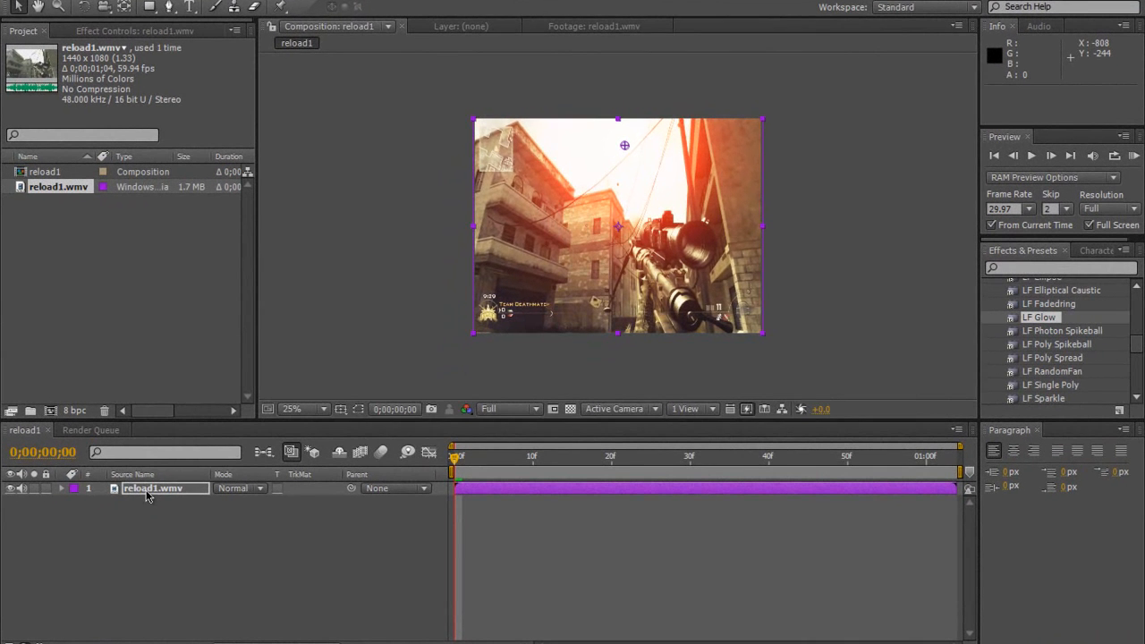
Step: Set the reload1 composition's duration to 0;00;11;04 in the composition settings
double_click(148, 489)
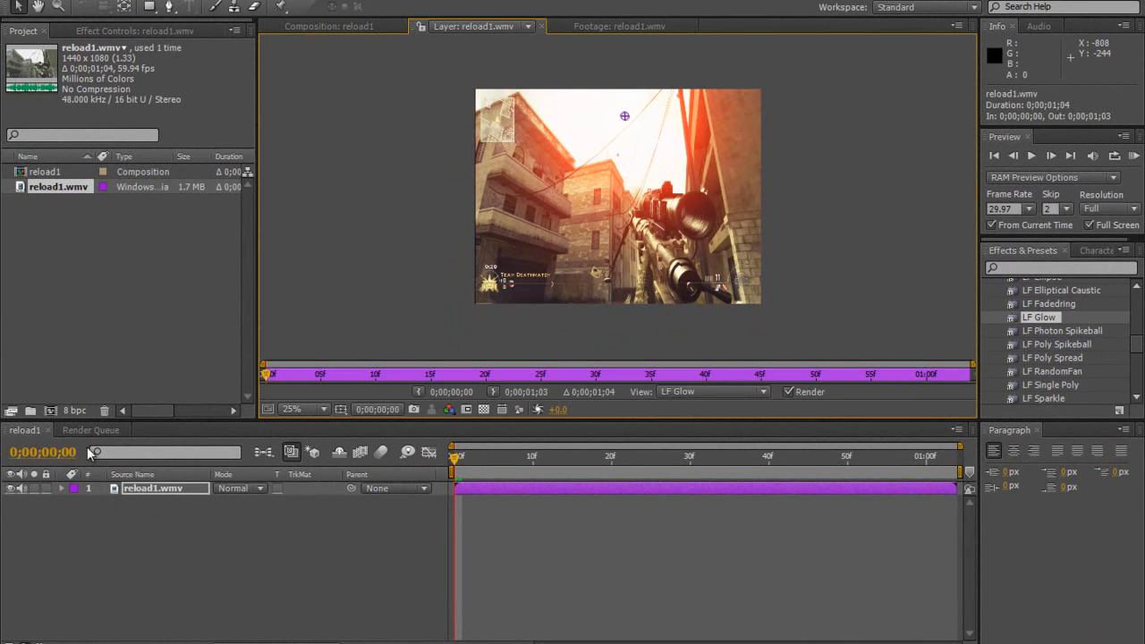
click(16, 0)
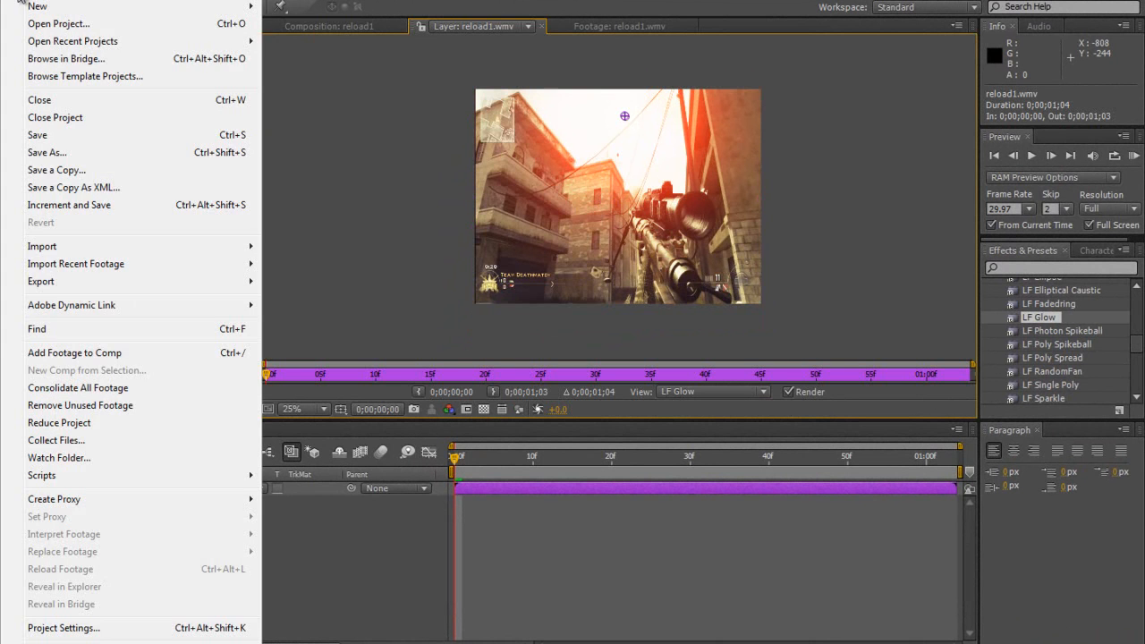
mouse_move(106, 0)
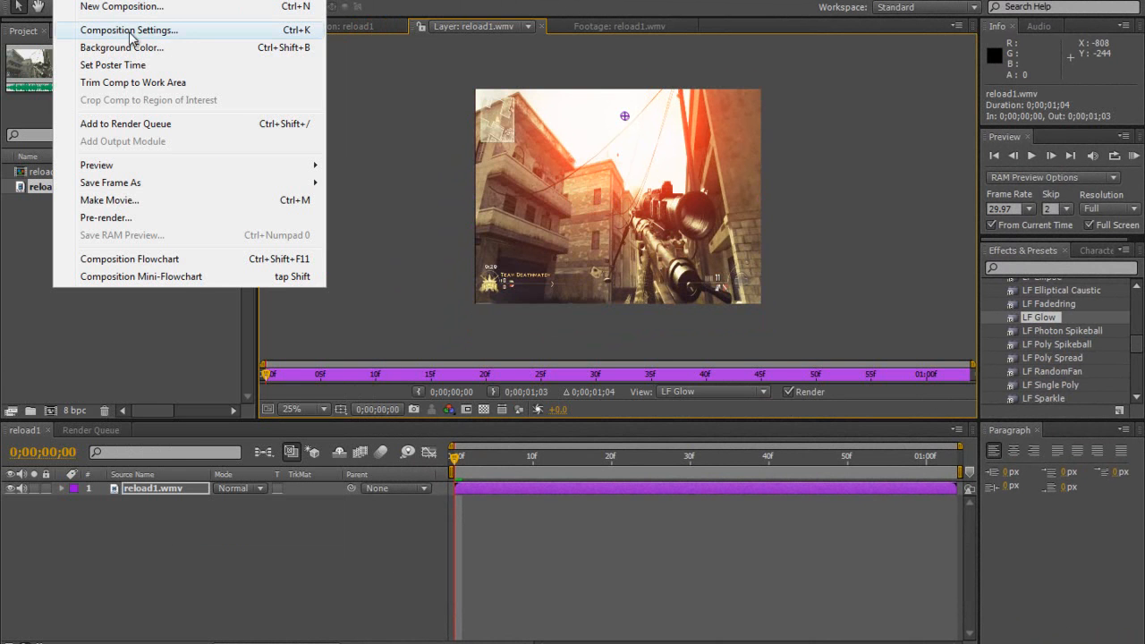
click(129, 29)
drag(515, 138, 201, 43)
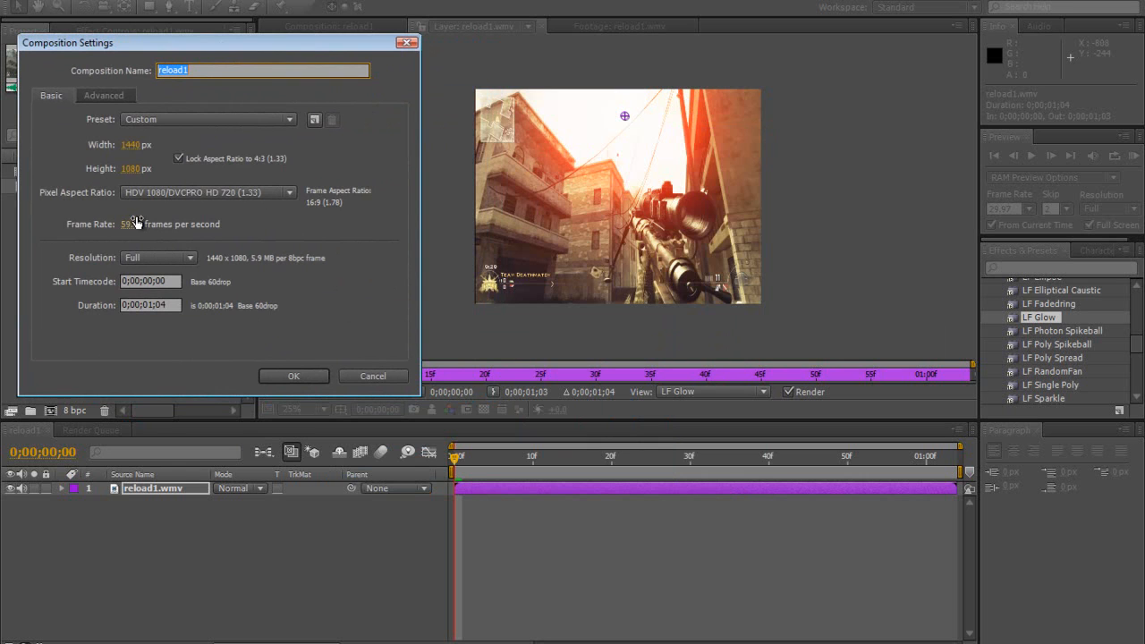
click(150, 308)
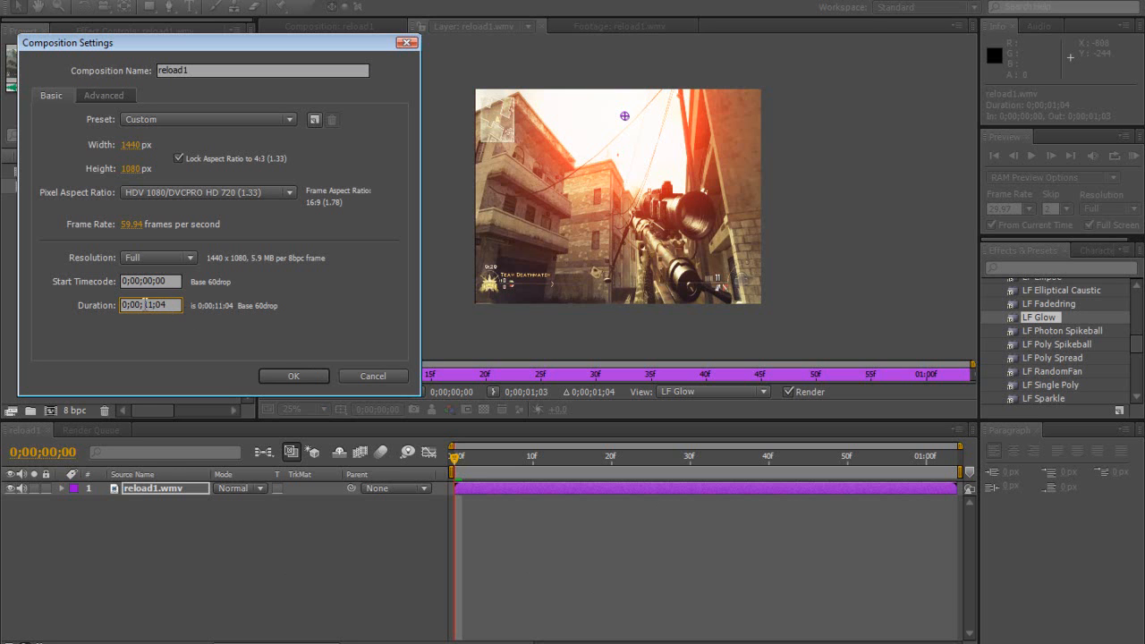
click(294, 377)
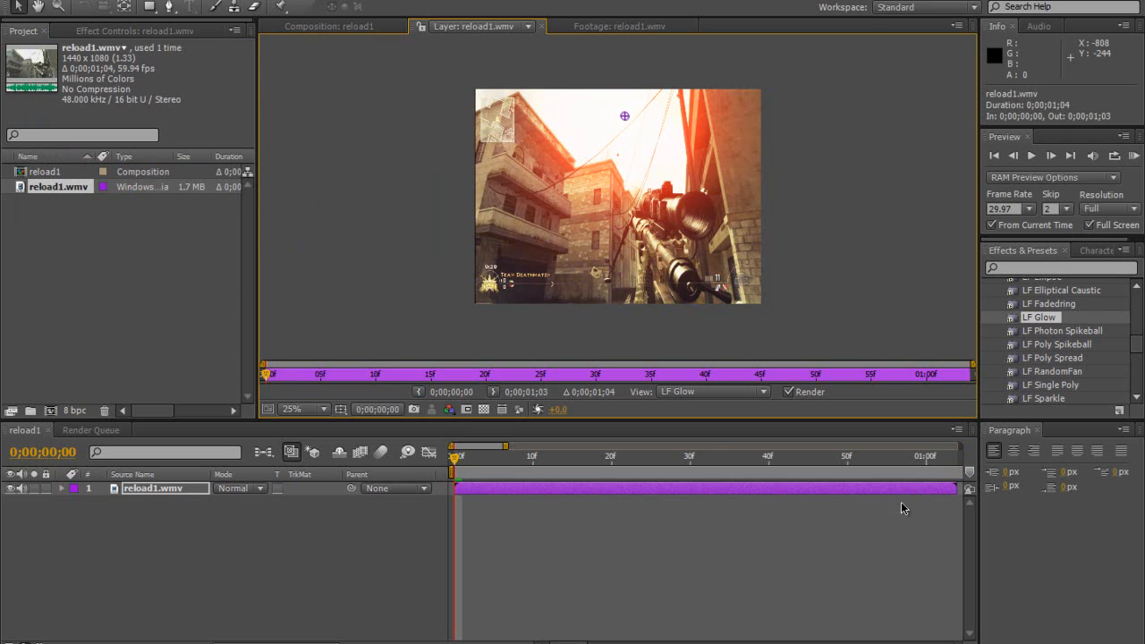
drag(561, 643, 460, 643)
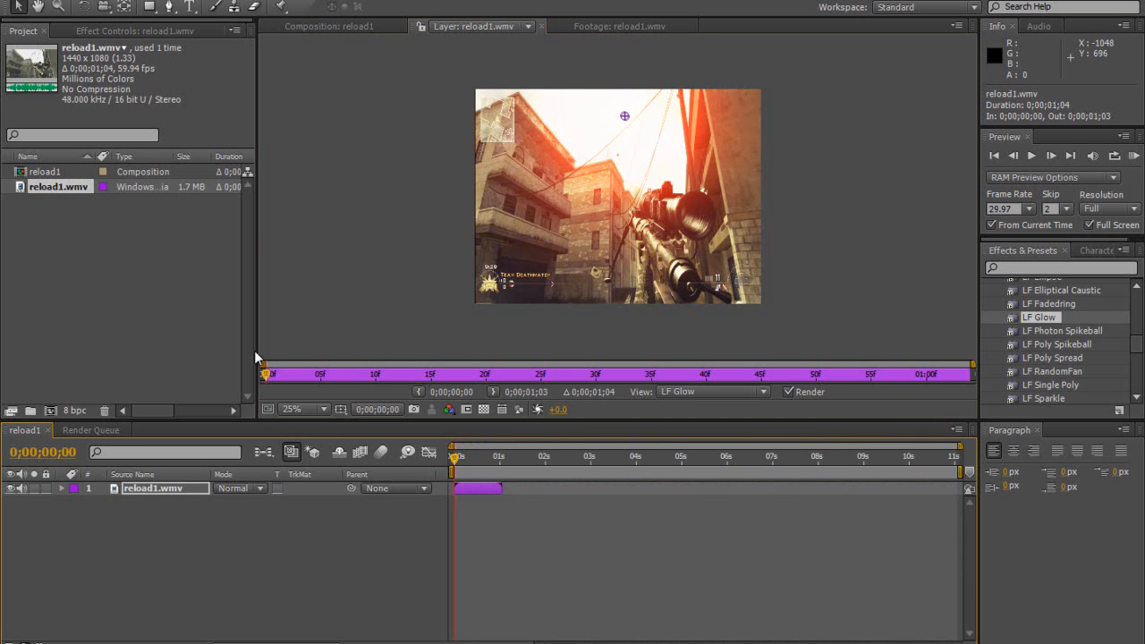
Step: Apply the Twixtor 4.5 effect to the reload1.wmv layer and move it ahead of Curves in the effect order
click(349, 26)
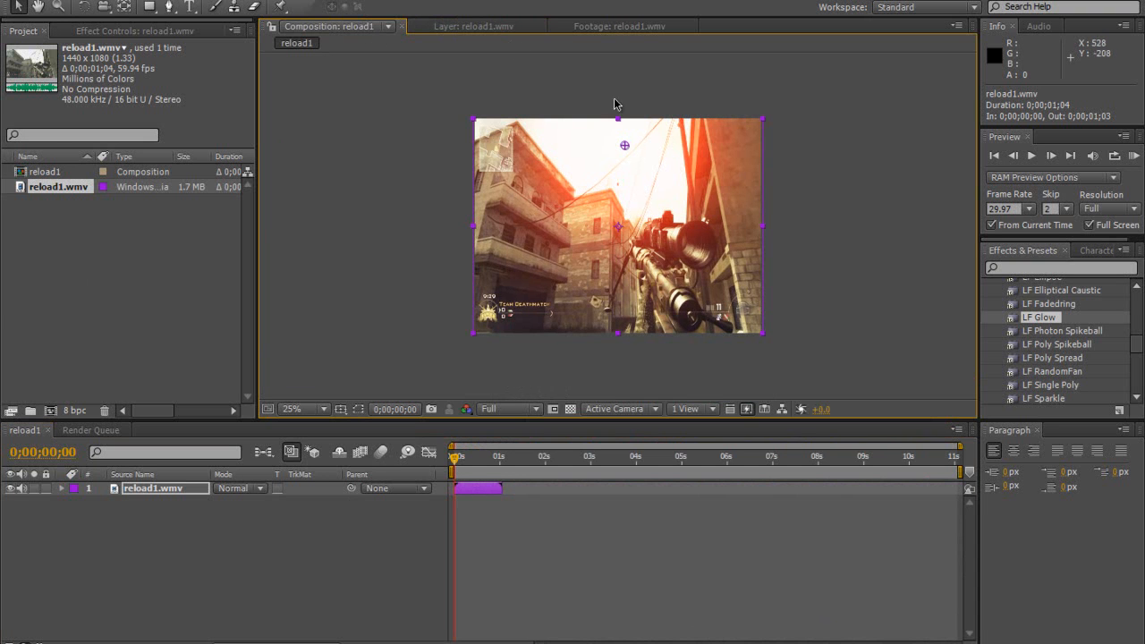
click(1063, 267)
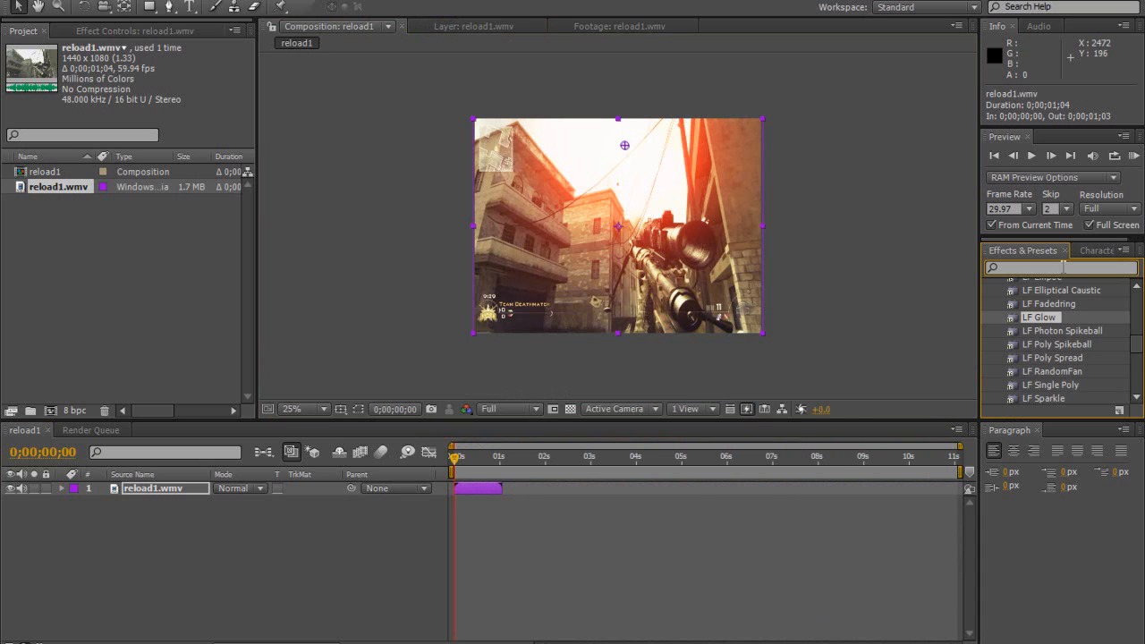
text(twix)
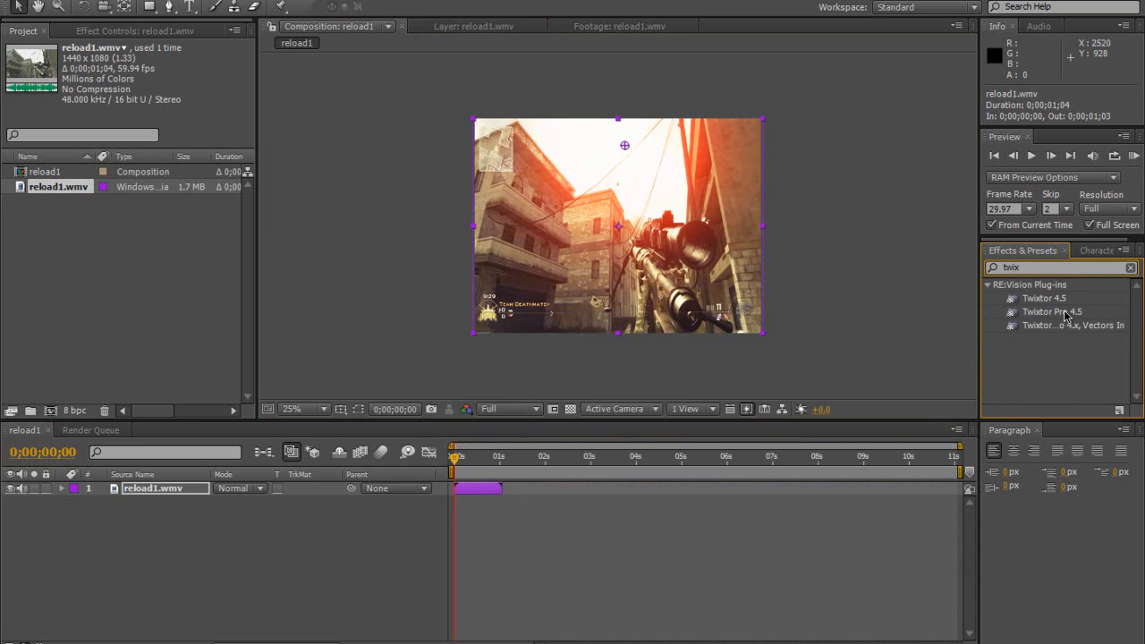
drag(1044, 297, 144, 489)
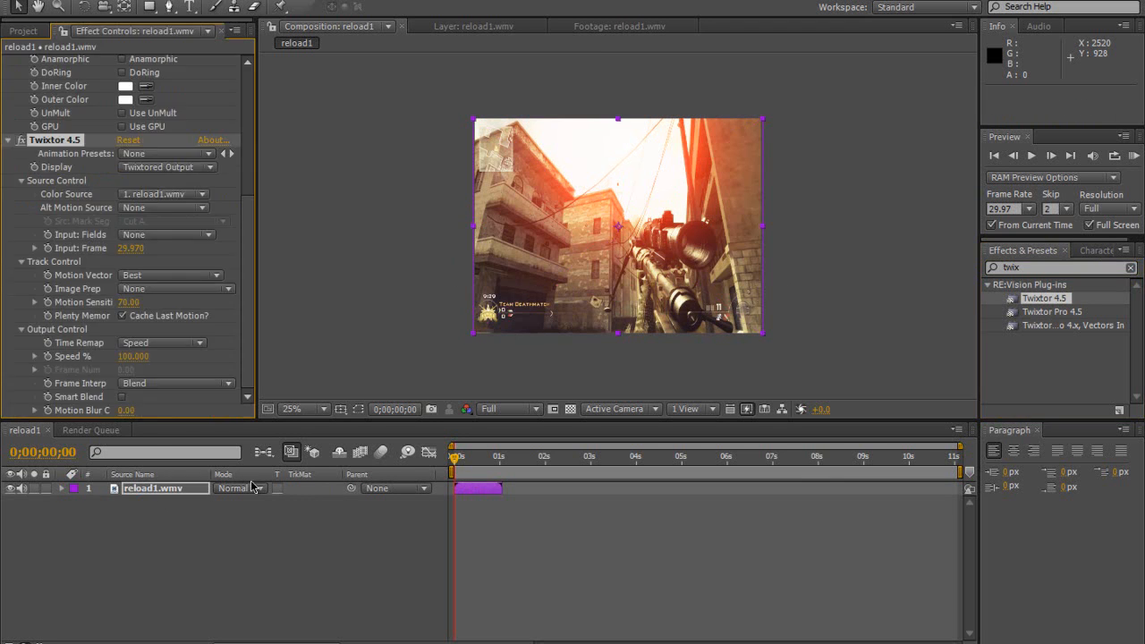
scroll(18, 125, up, 3)
scroll(18, 125, up, 3)
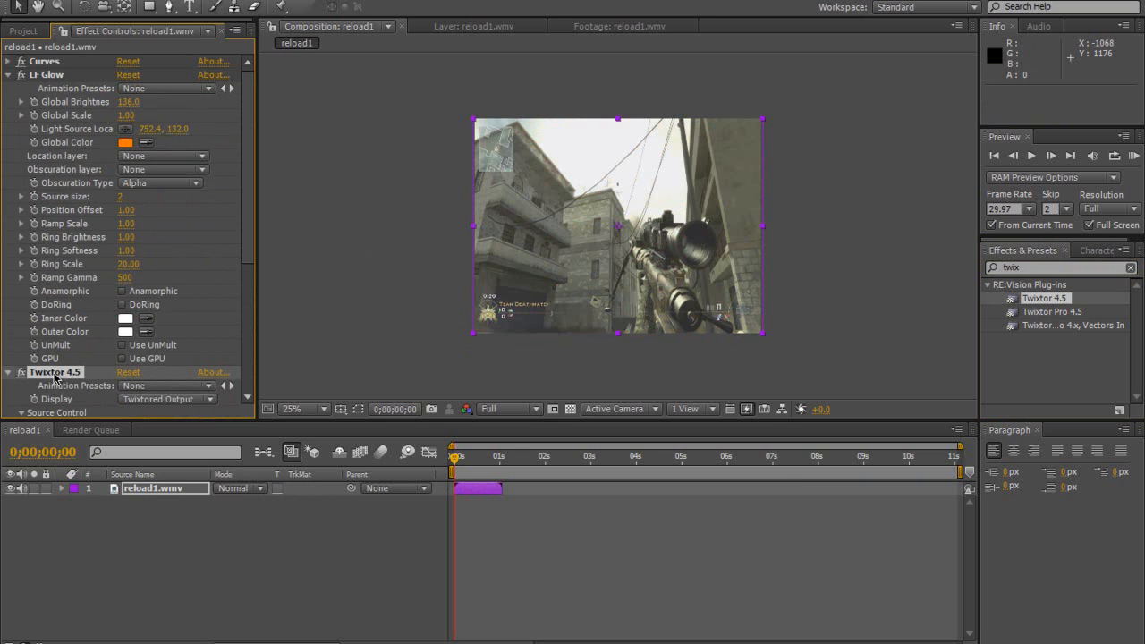
drag(56, 374, 69, 61)
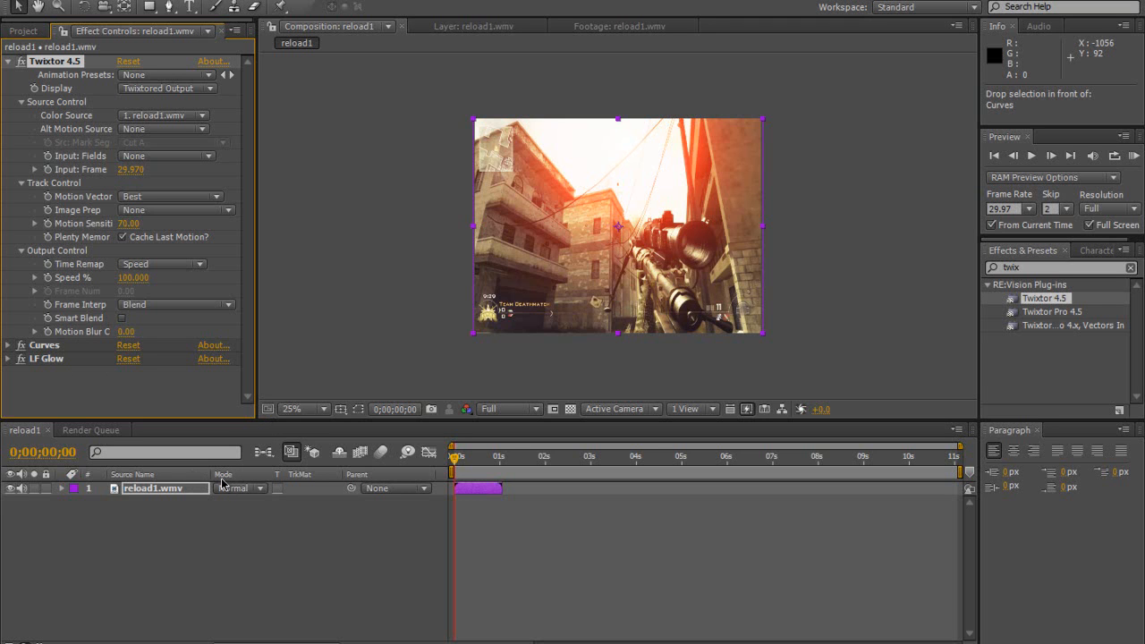
Step: Show the layer switches in the timeline in place of the blending mode and track matte columns
click(177, 500)
click(168, 491)
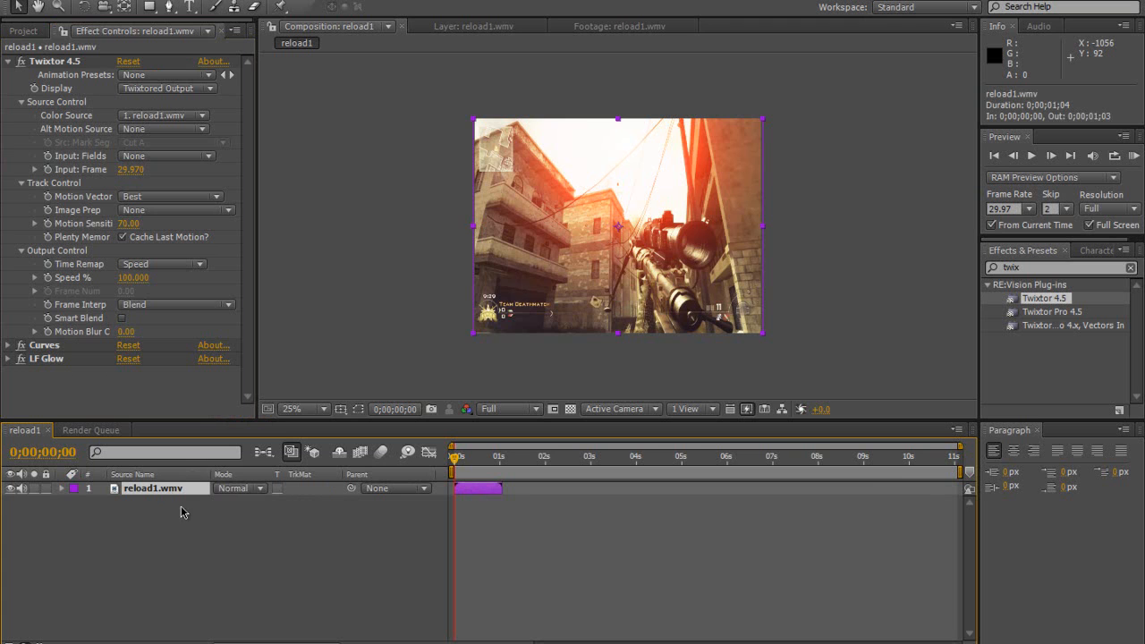
key(F4)
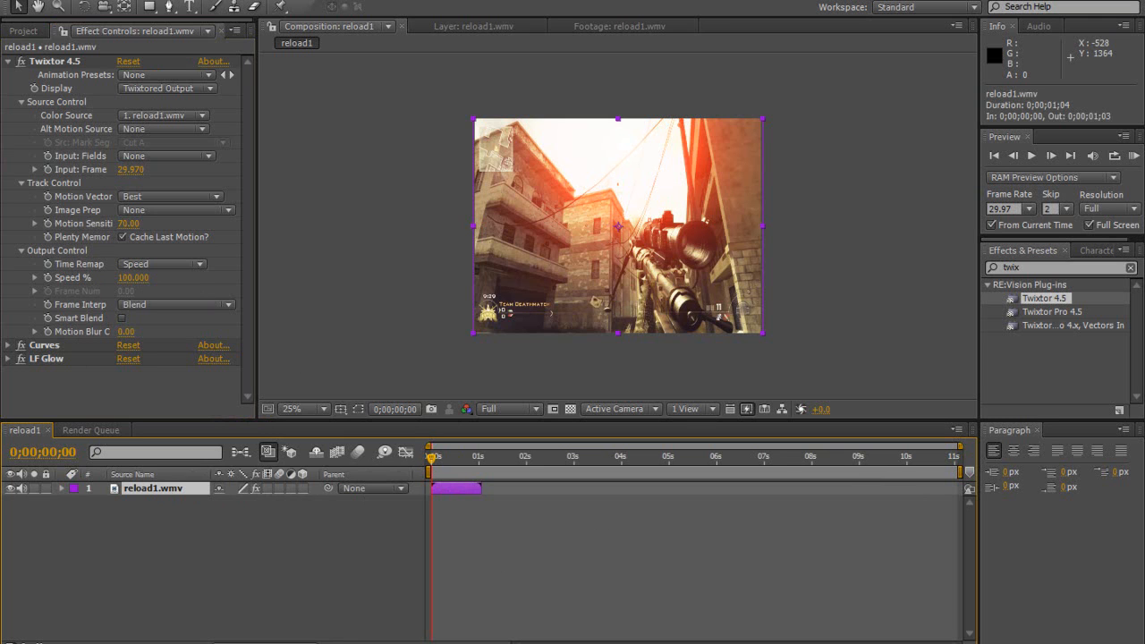
drag(454, 643, 487, 643)
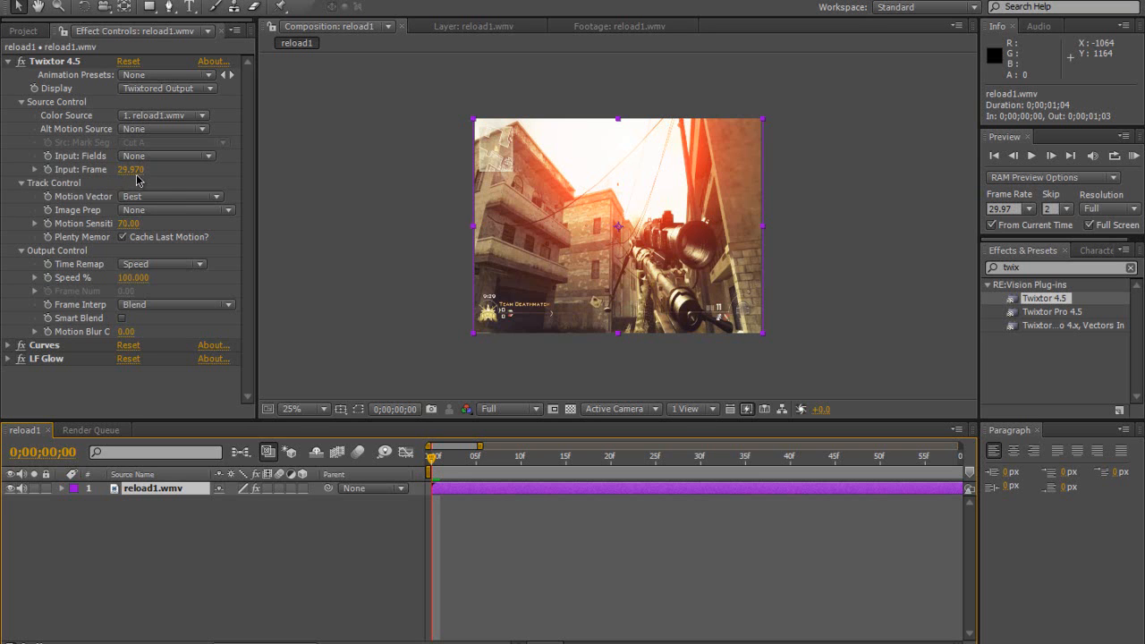
Step: Set Twixtor's input frame rate to 59.940 to match the reload1.wmv footage, and enable Speed % keyframing at the clip's start
click(25, 31)
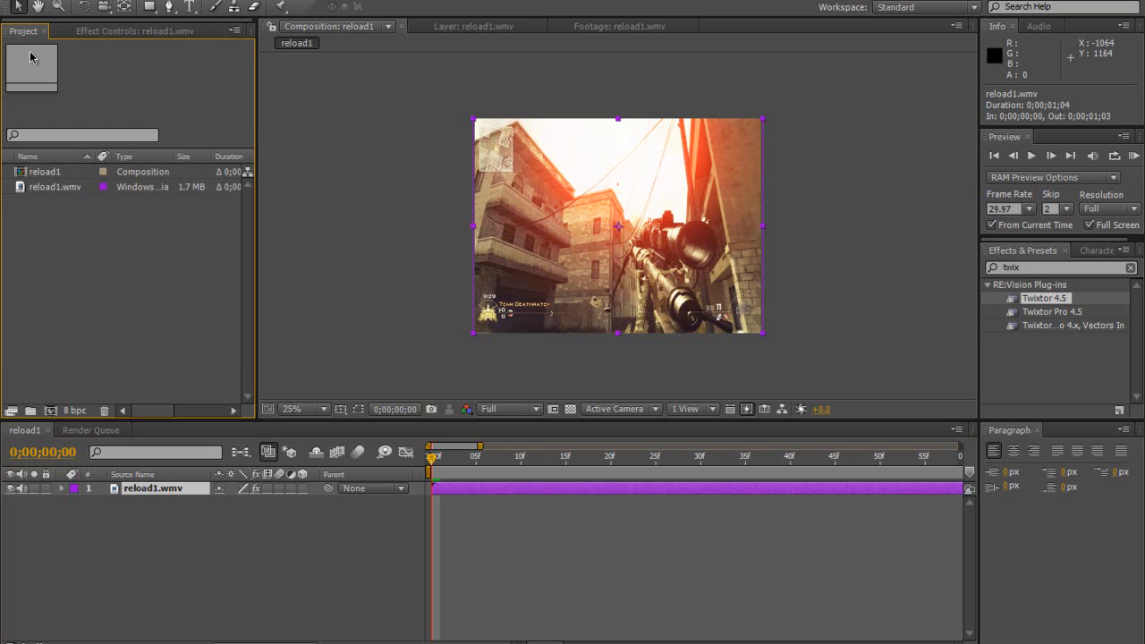
click(75, 188)
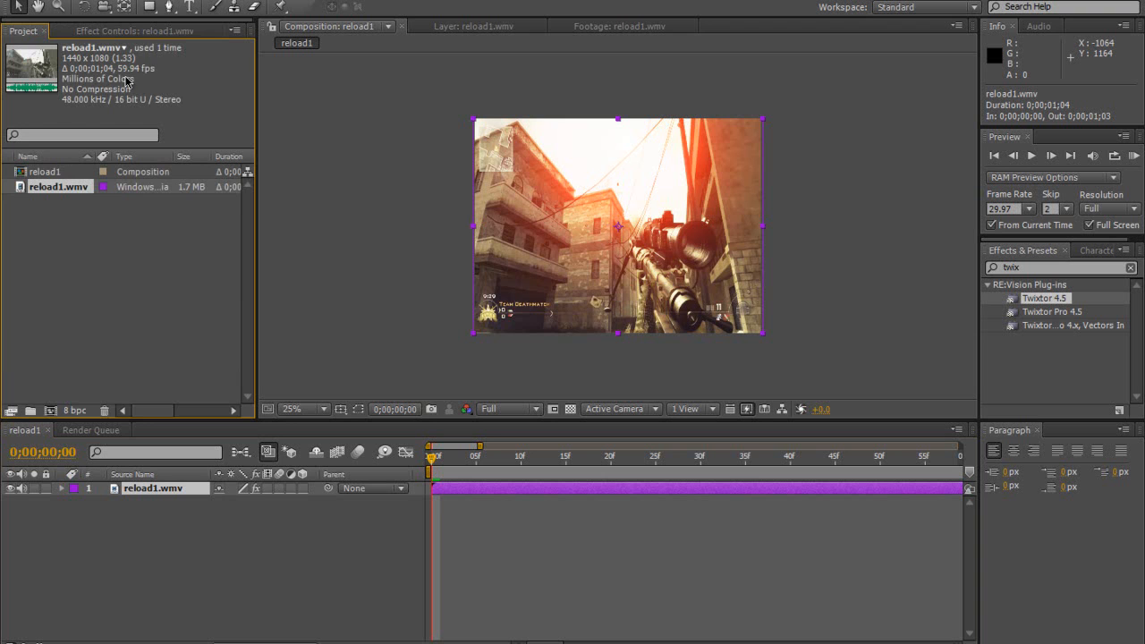
click(136, 33)
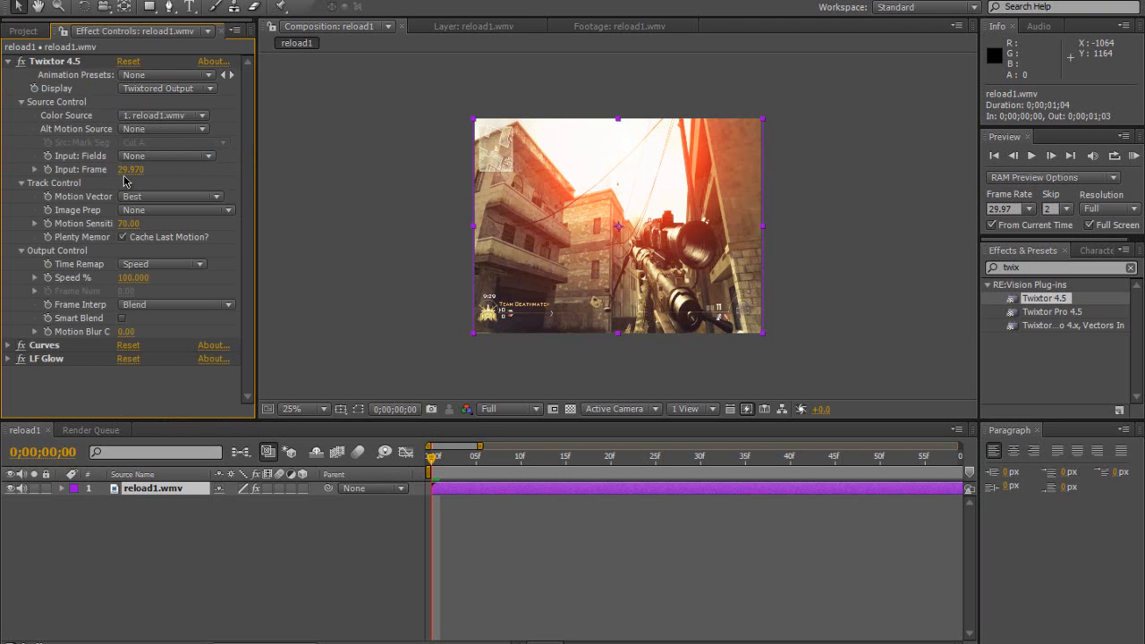
click(130, 170)
text(5)
key(Return)
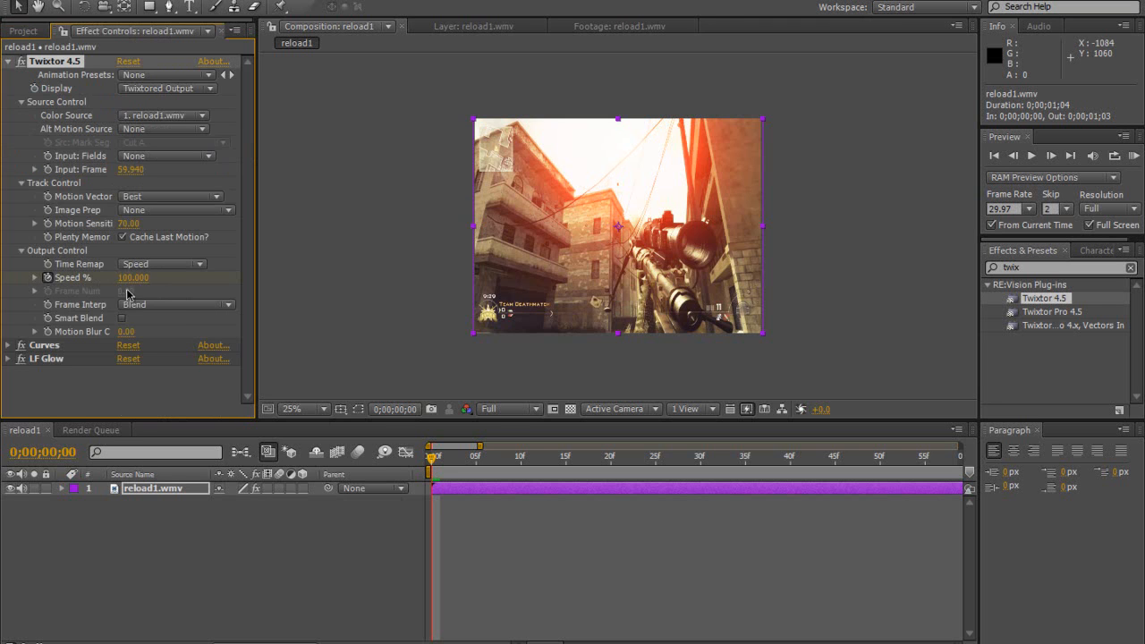
Step: Move the current time to 0;00;00;11, during the reload movement
click(477, 458)
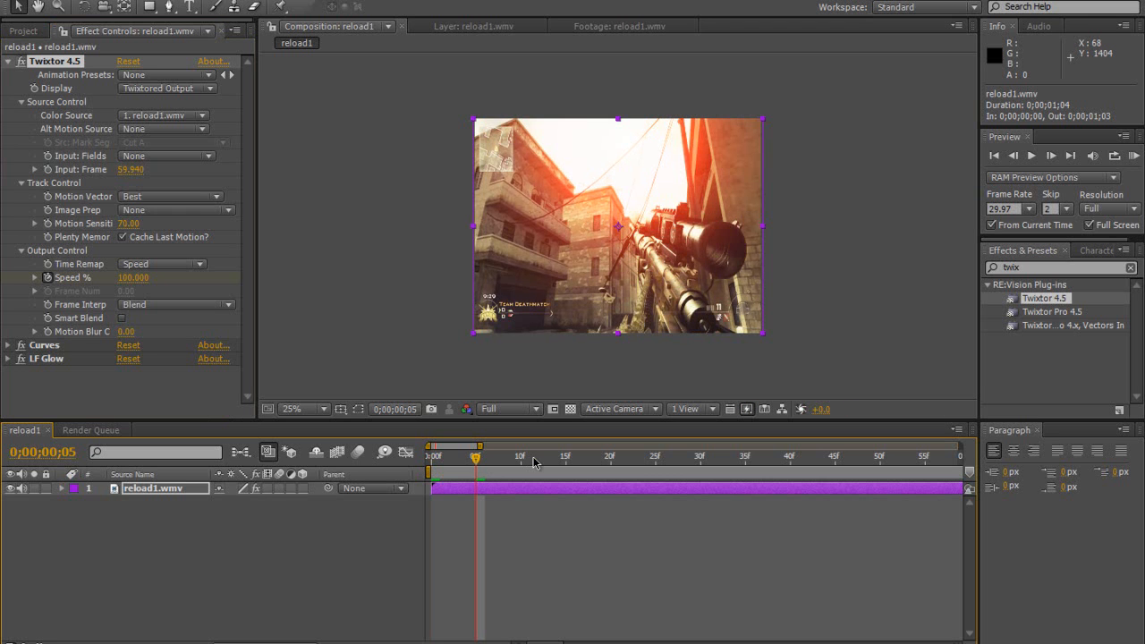
click(521, 459)
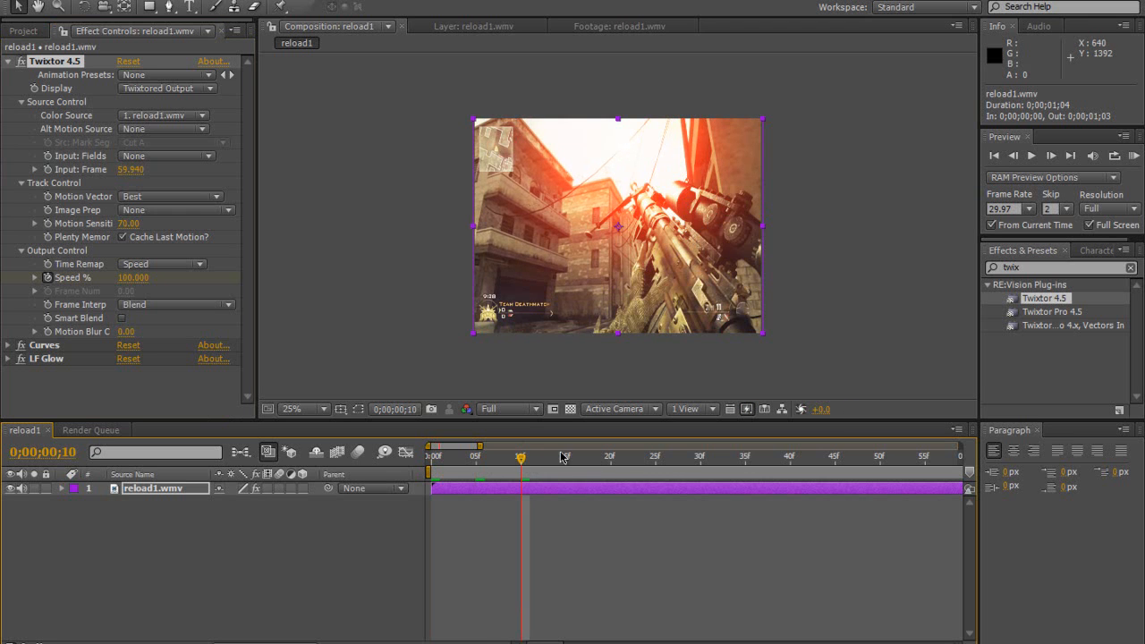
click(539, 459)
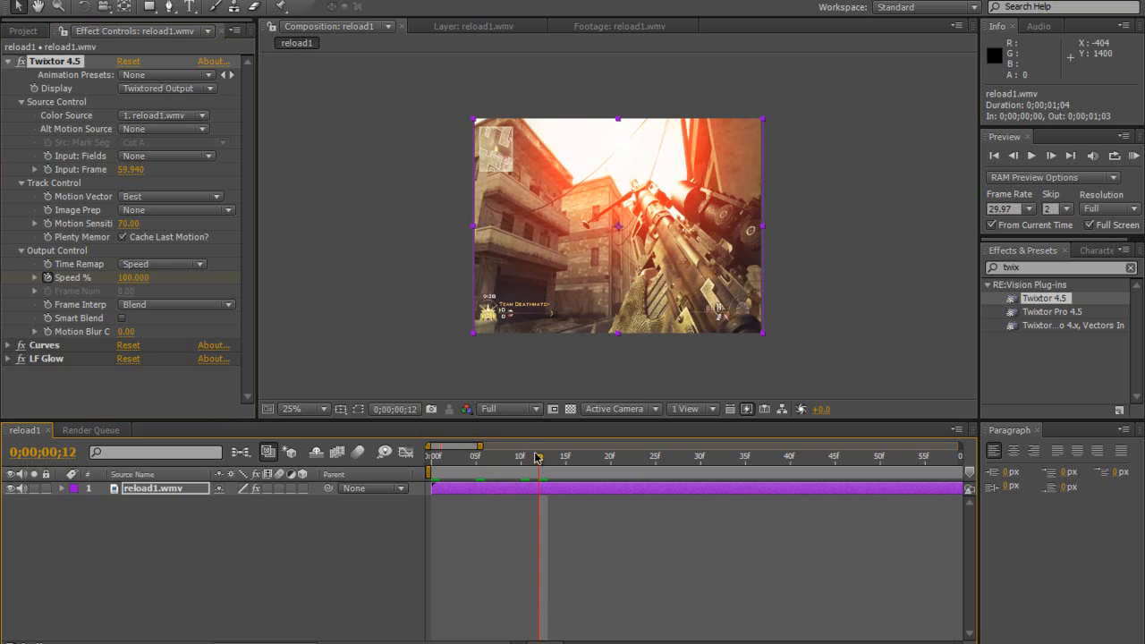
drag(538, 458, 529, 458)
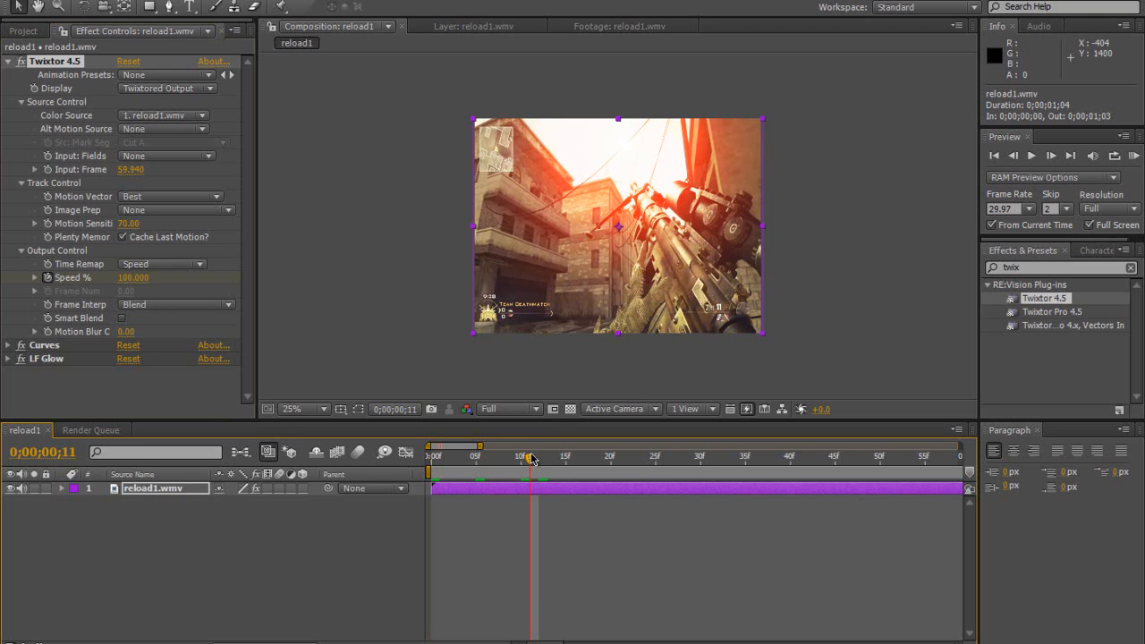
click(129, 278)
text(720)
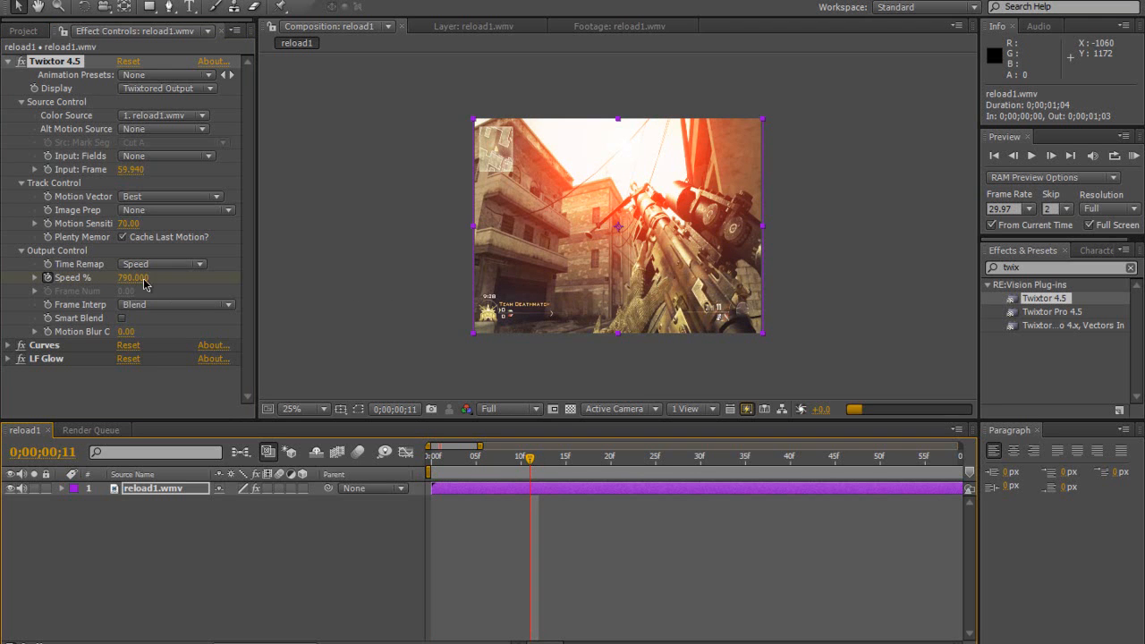
key(Return)
click(146, 280)
text(7120)
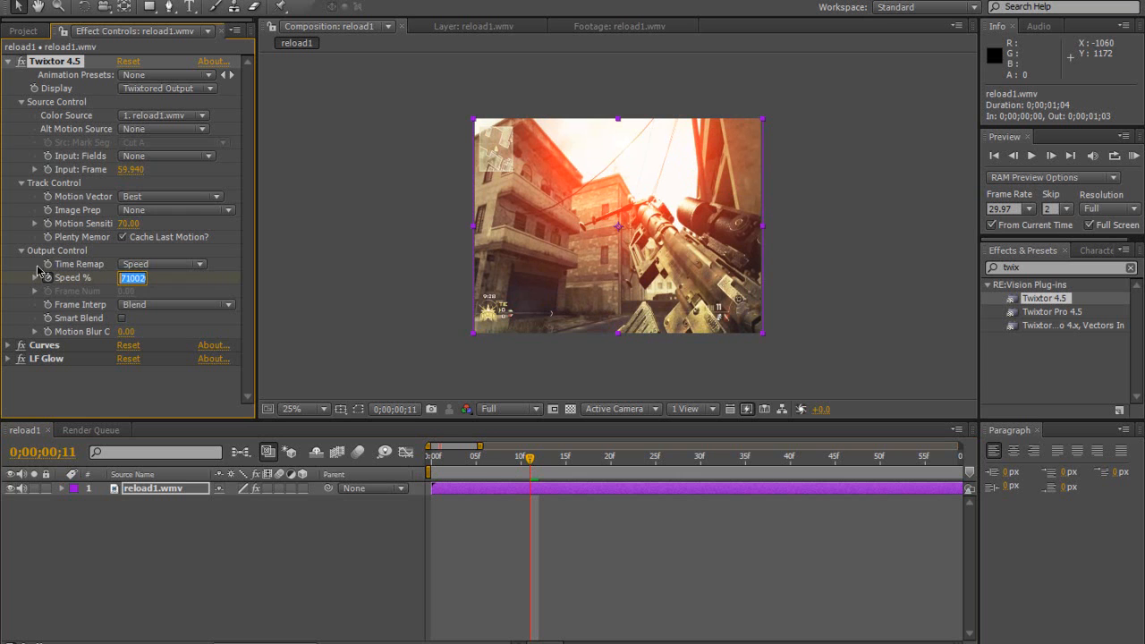
text(10)
key(Return)
Step: Set a Twixtor Speed % keyframe of 100 at 0;00;00;11
click(137, 279)
text(1000)
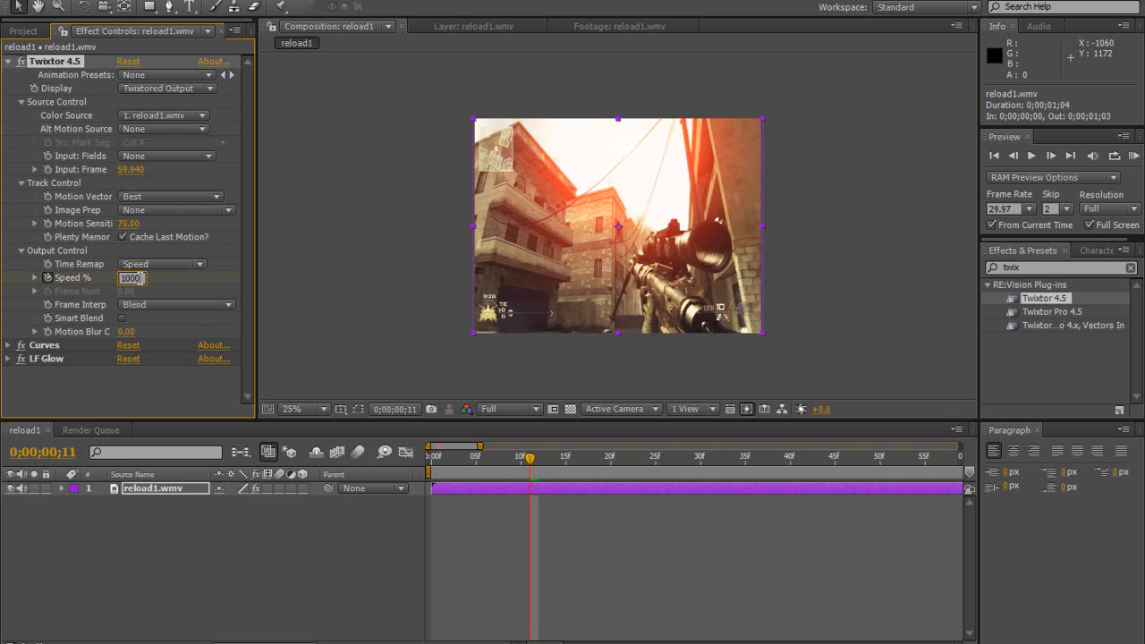
key(Return)
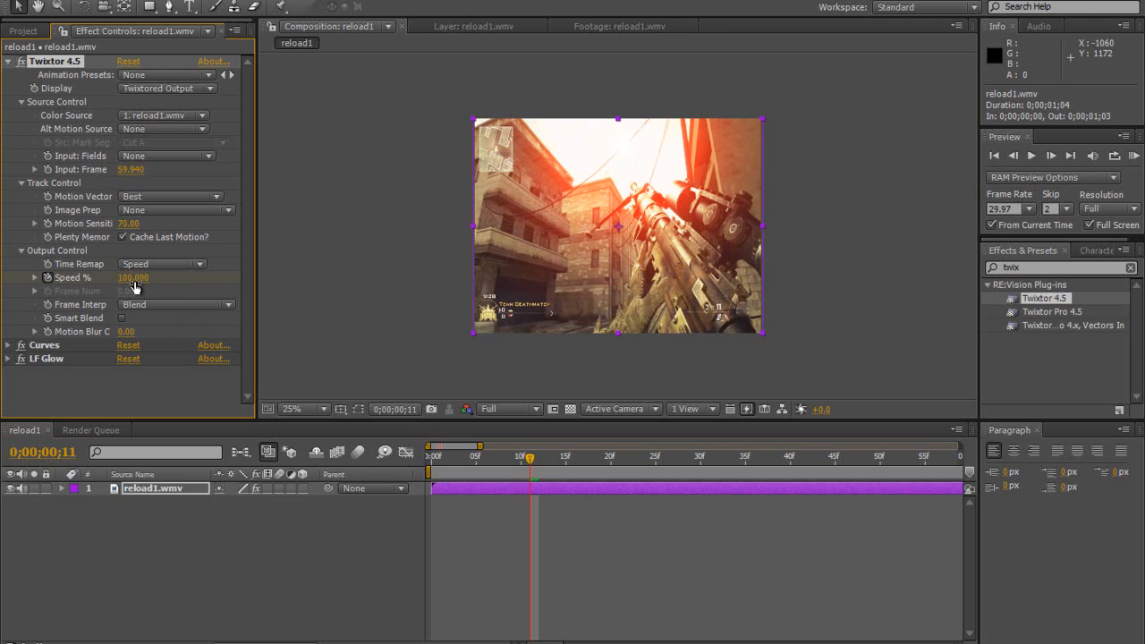
Step: Reveal the Speed % keyframes of Twixtor's Output Control under the reload1.wmv layer in the timeline
click(62, 489)
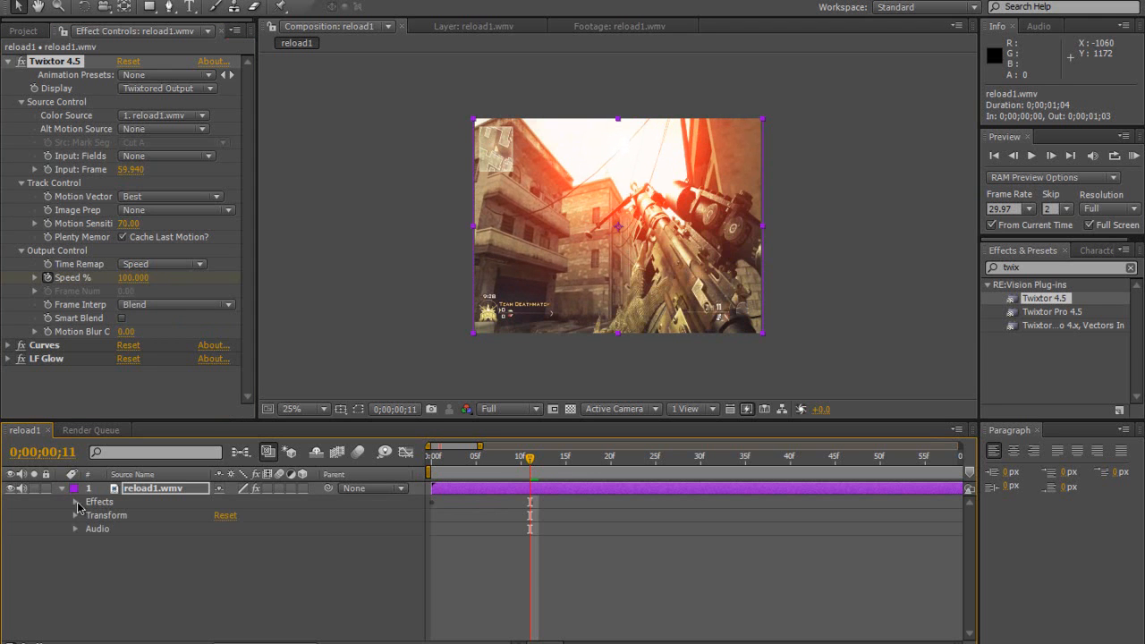
click(76, 501)
click(89, 516)
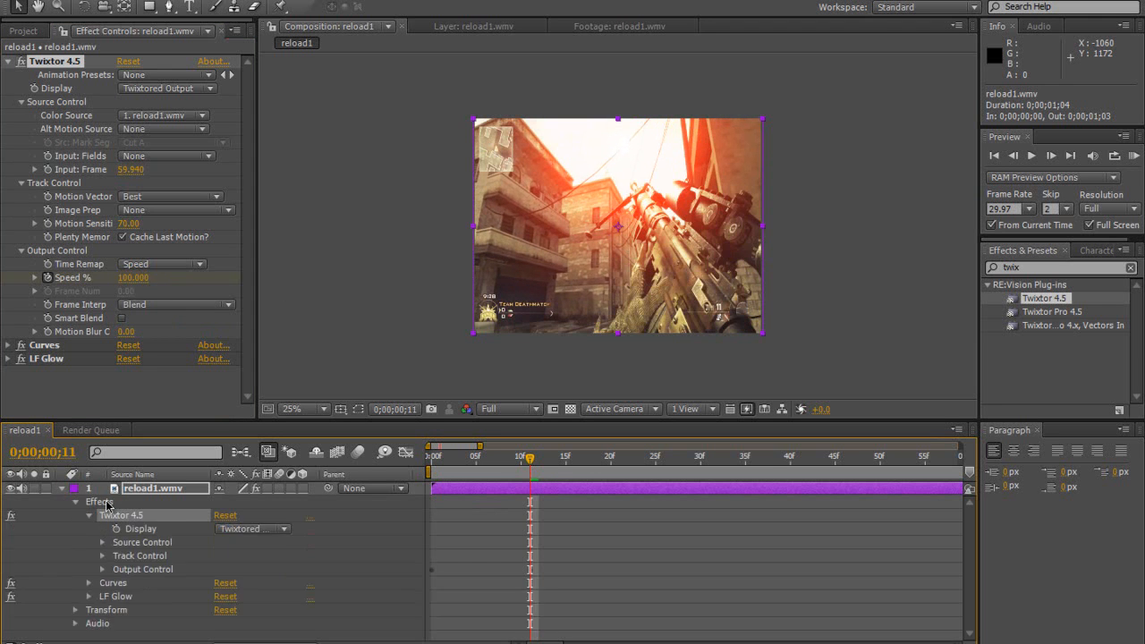
click(102, 570)
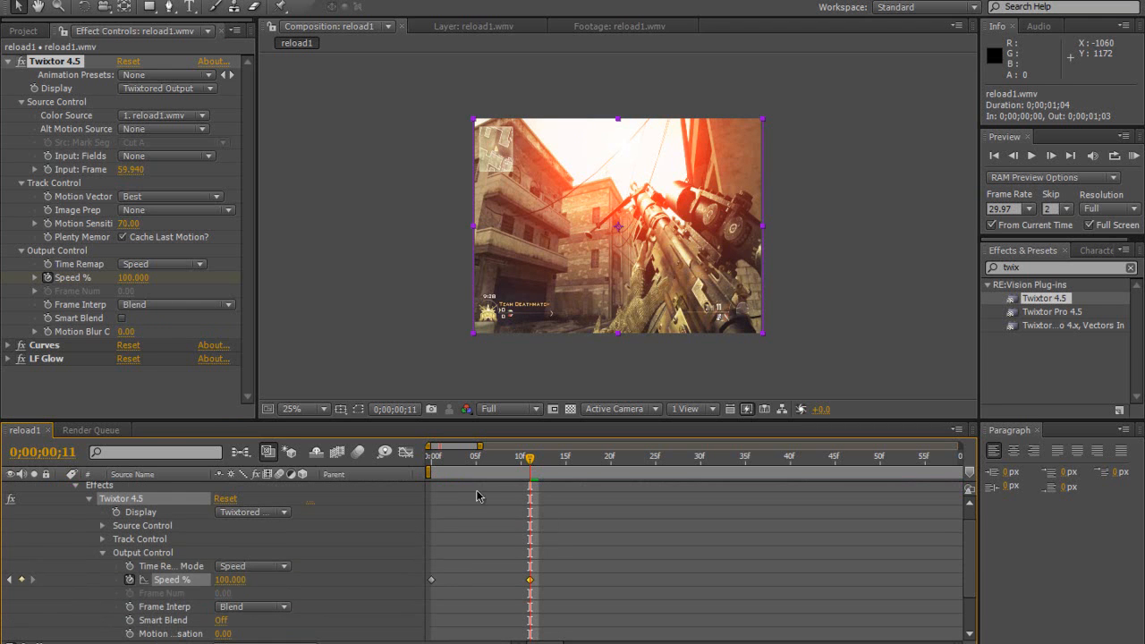
Step: Review the clip at both Speed % keyframes and move the current time to 0;00;00;12
click(433, 458)
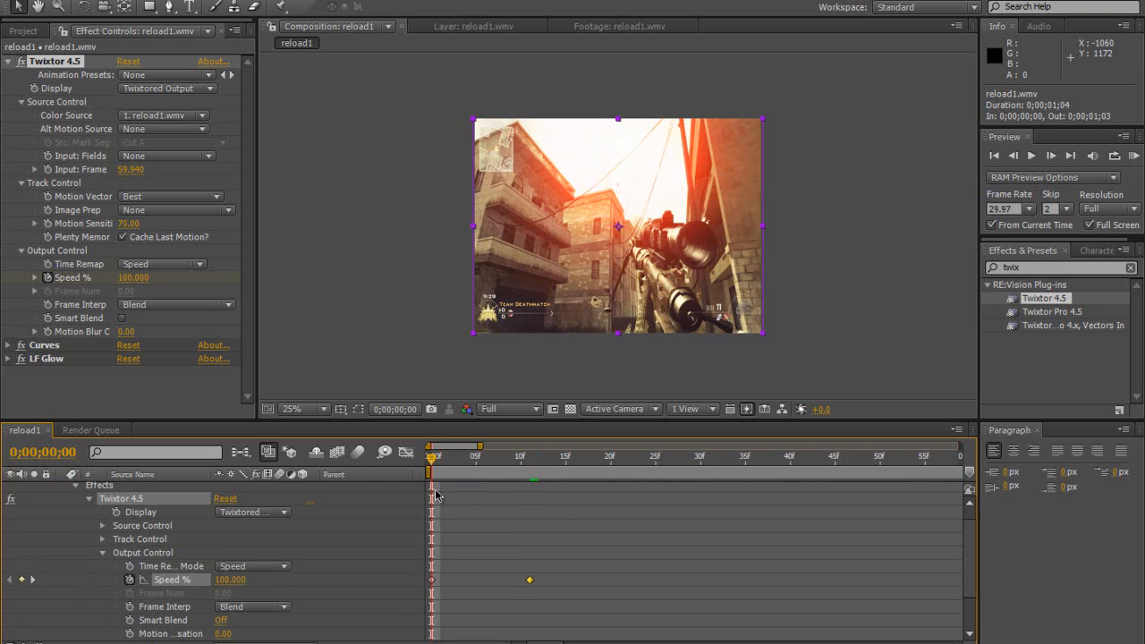
click(531, 566)
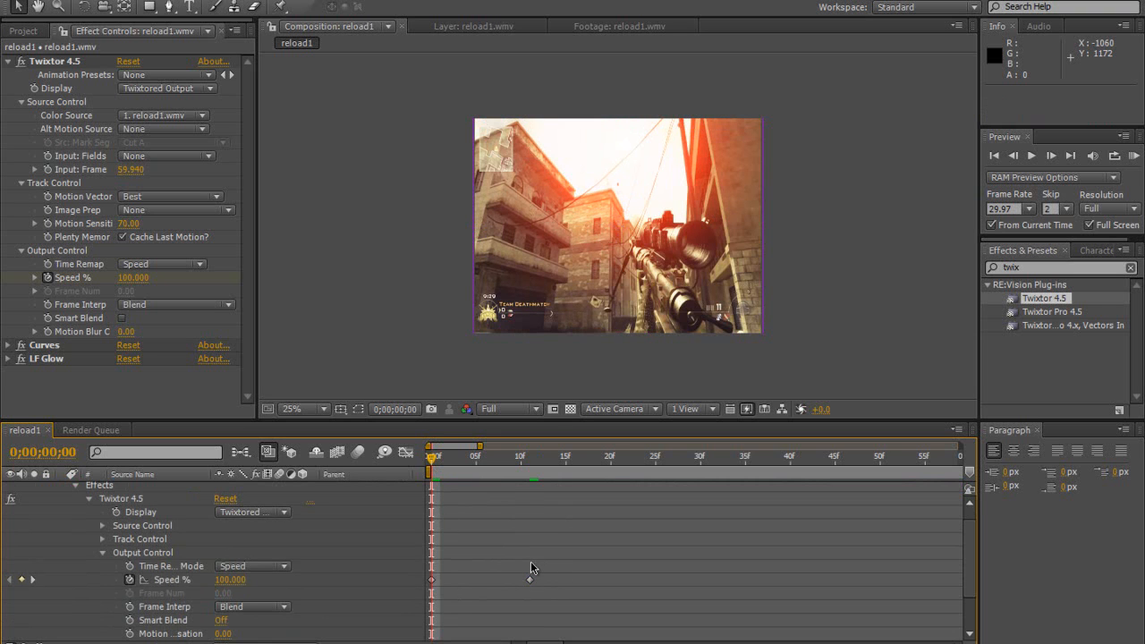
click(526, 457)
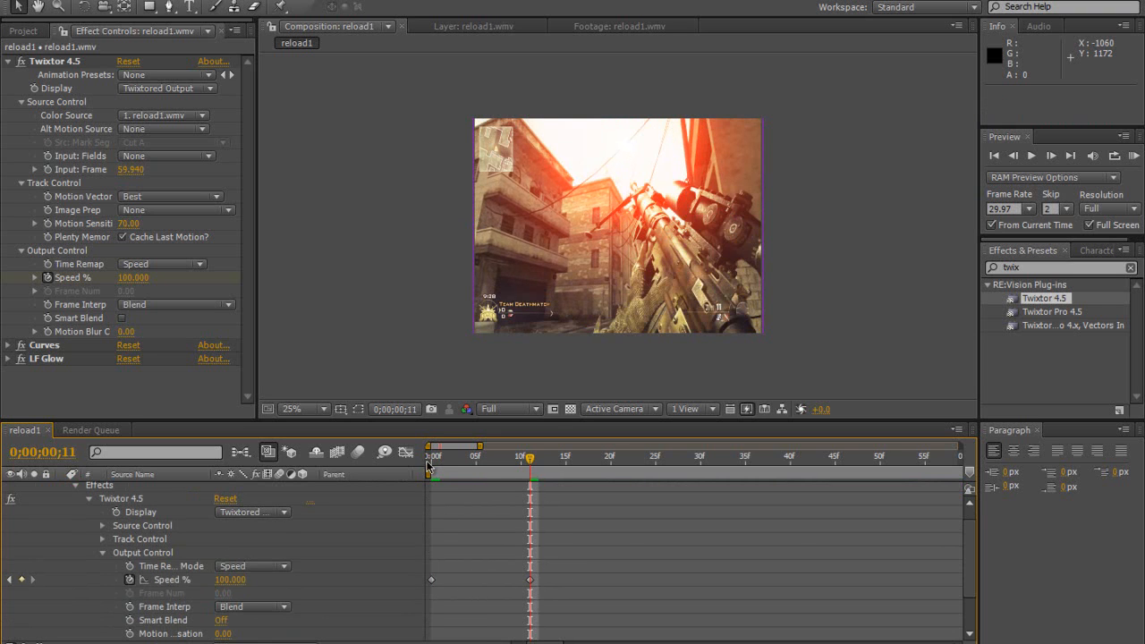
click(432, 458)
click(529, 458)
click(538, 459)
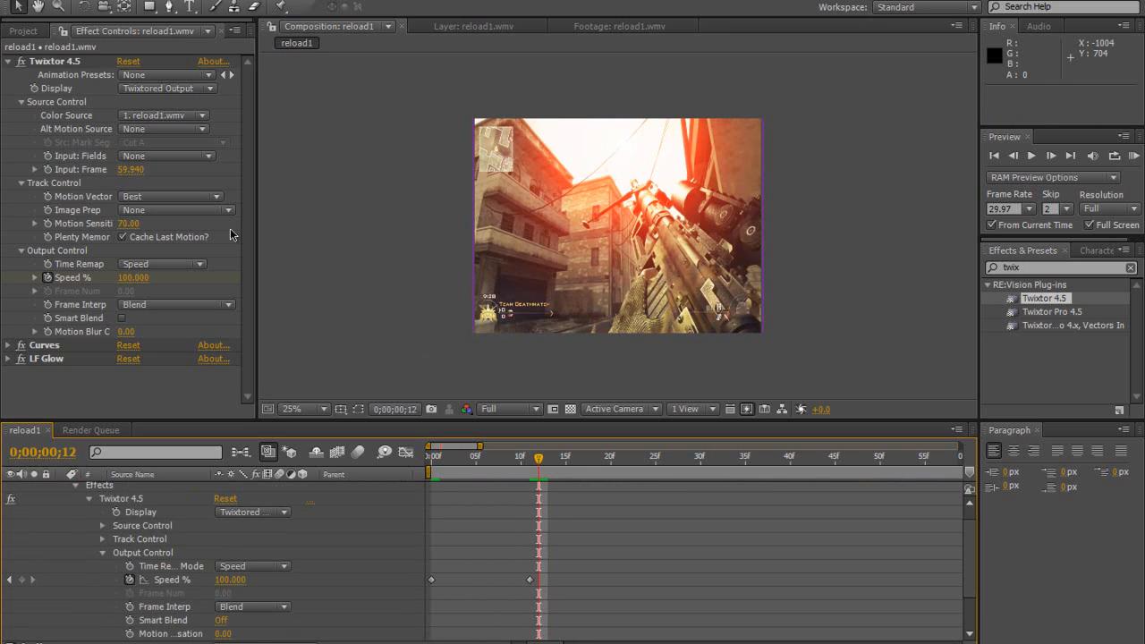
Step: Set a Twixtor Speed % keyframe of 3 at 0;00;00;12
drag(132, 277, 148, 284)
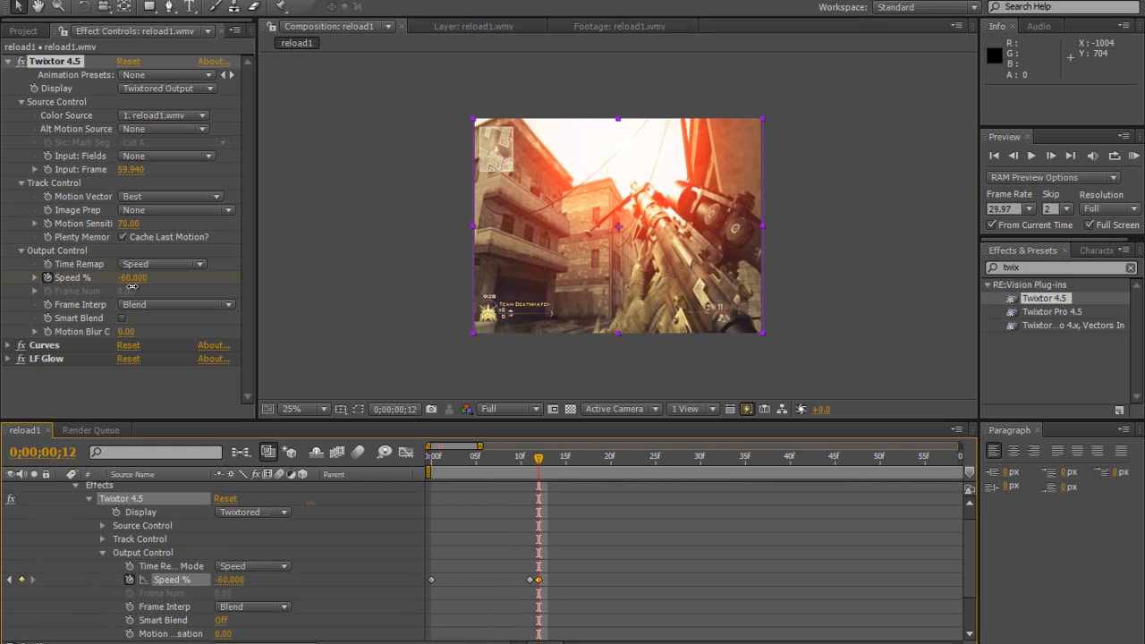
click(138, 278)
text(20)
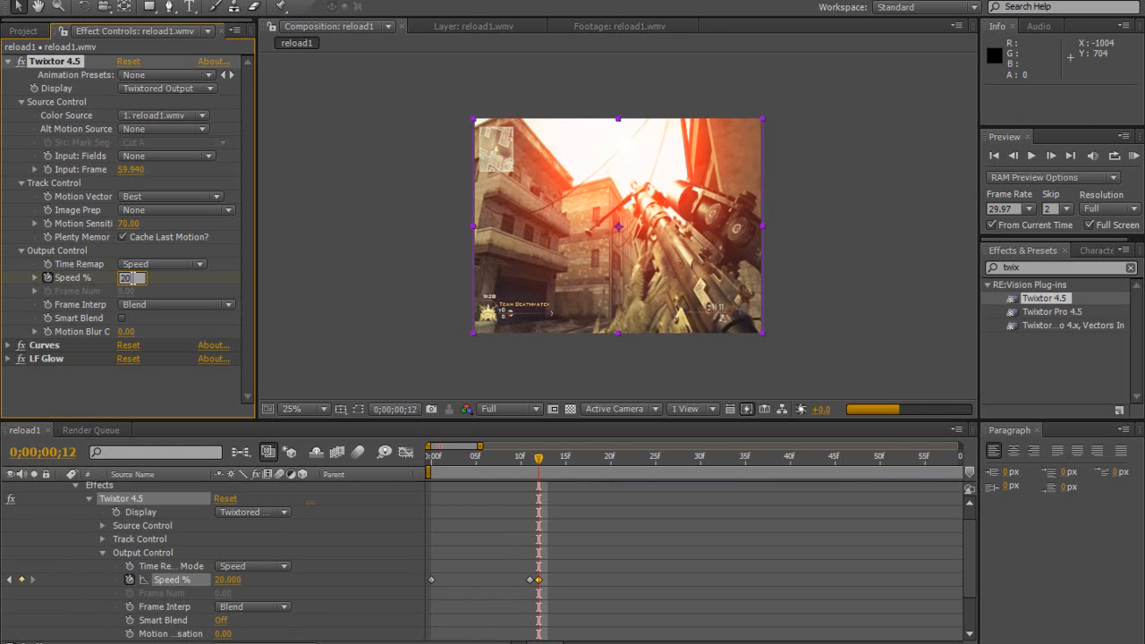
key(BackSpace)
key(BackSpace)
text(3)
key(Return)
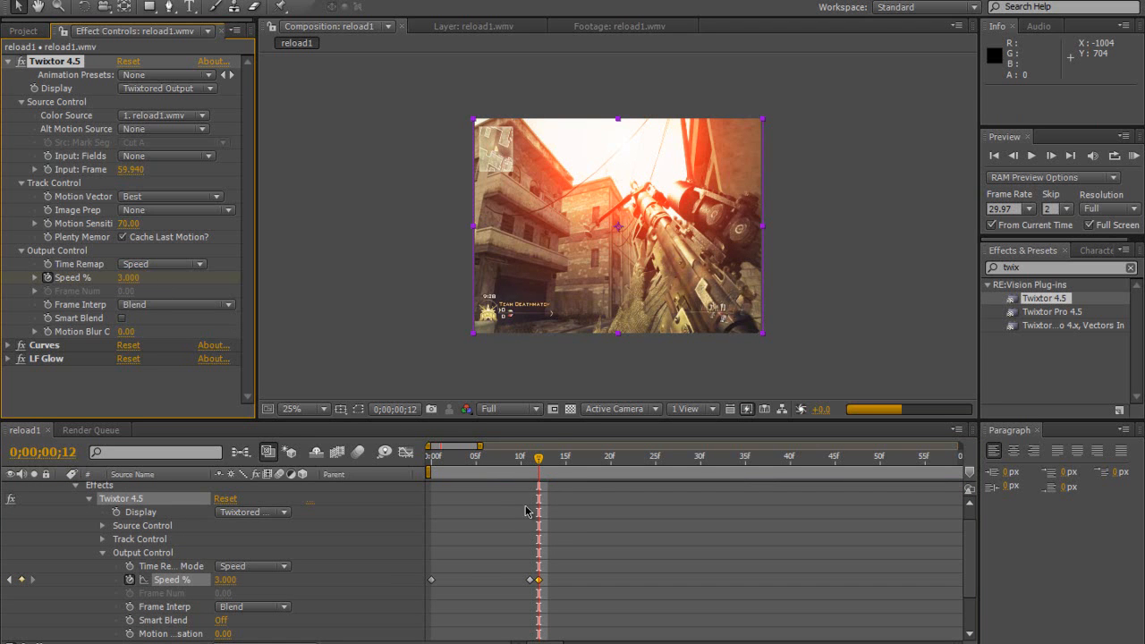
Step: Move the current time to 0;00;00;57 and add a Speed % keyframe there, keeping the value of 3
drag(540, 460, 540, 460)
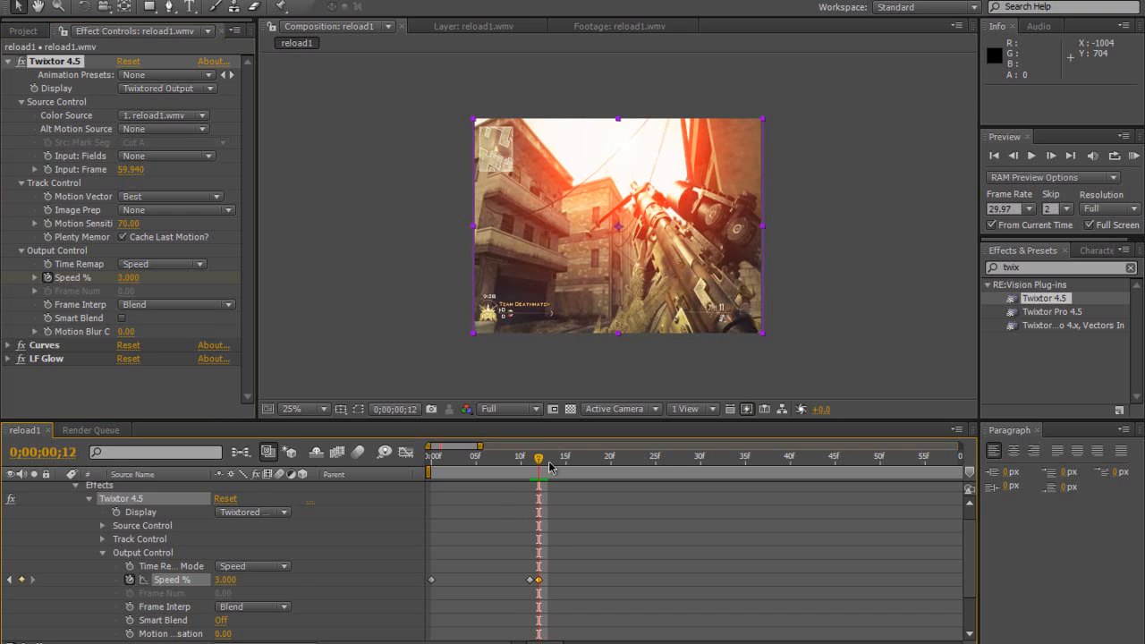
click(944, 466)
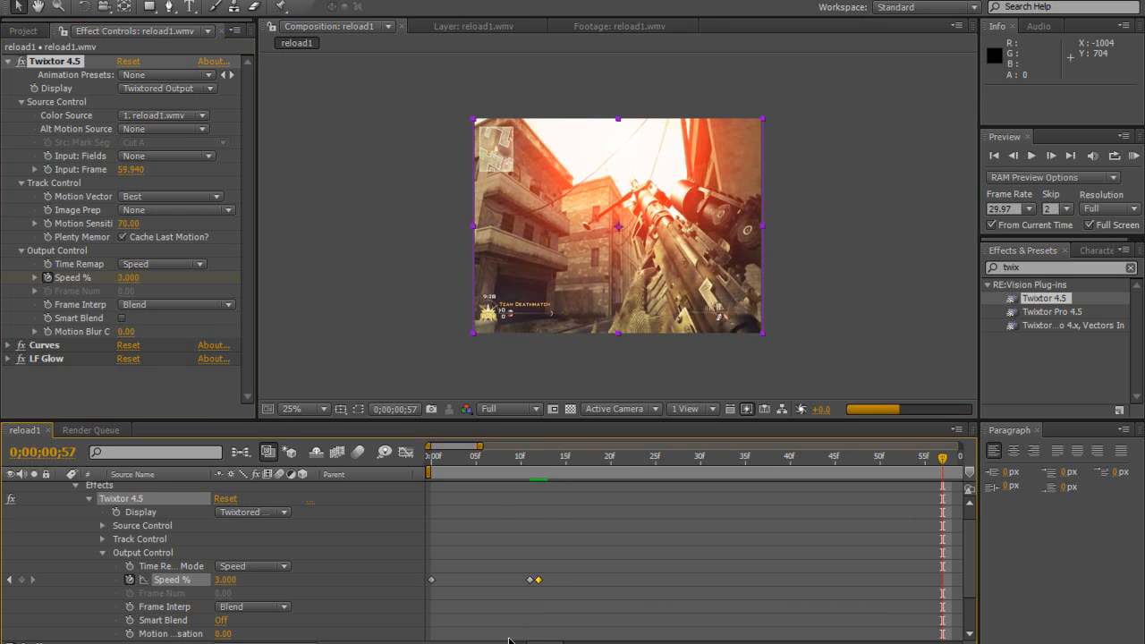
drag(480, 446, 960, 446)
drag(791, 460, 517, 460)
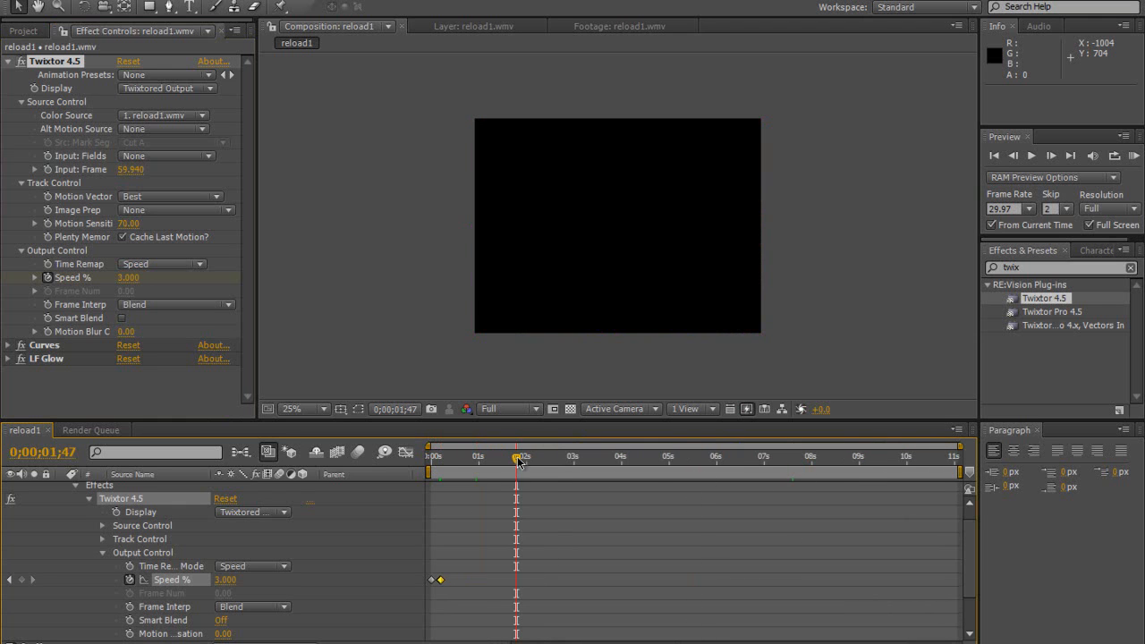
scroll(479, 563, up, 1)
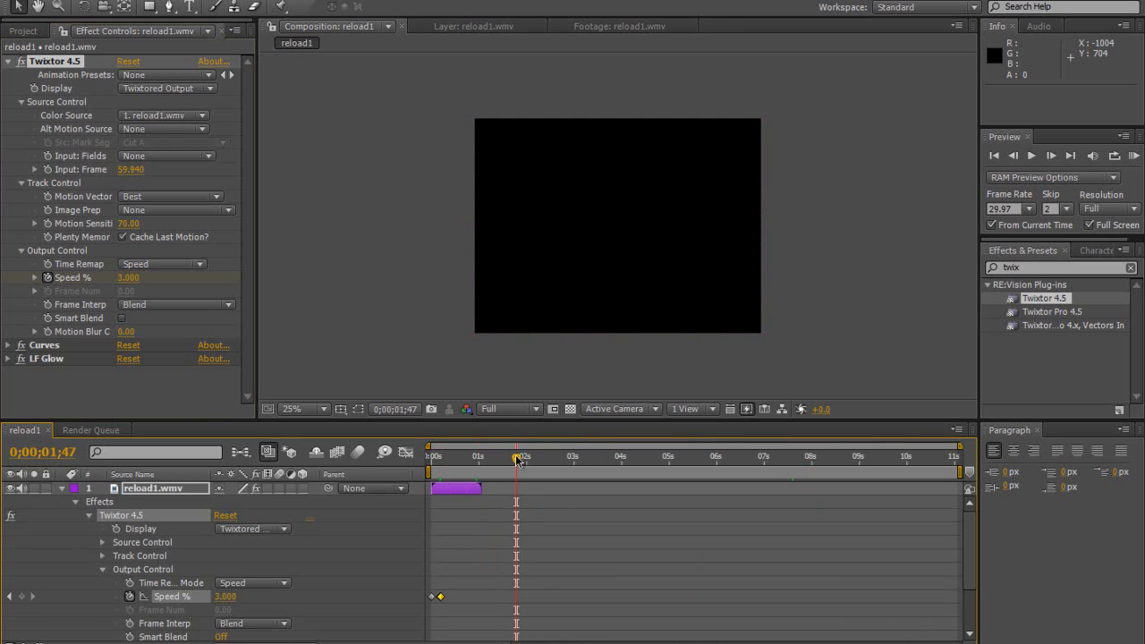
click(460, 460)
drag(457, 461, 471, 461)
drag(451, 643, 481, 643)
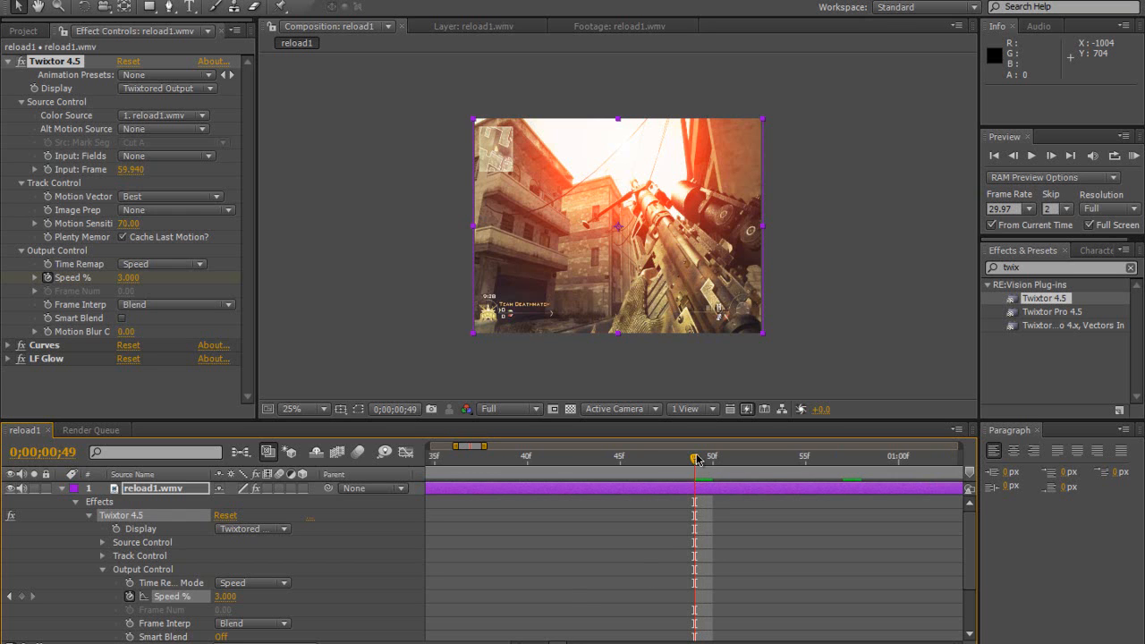
key(space)
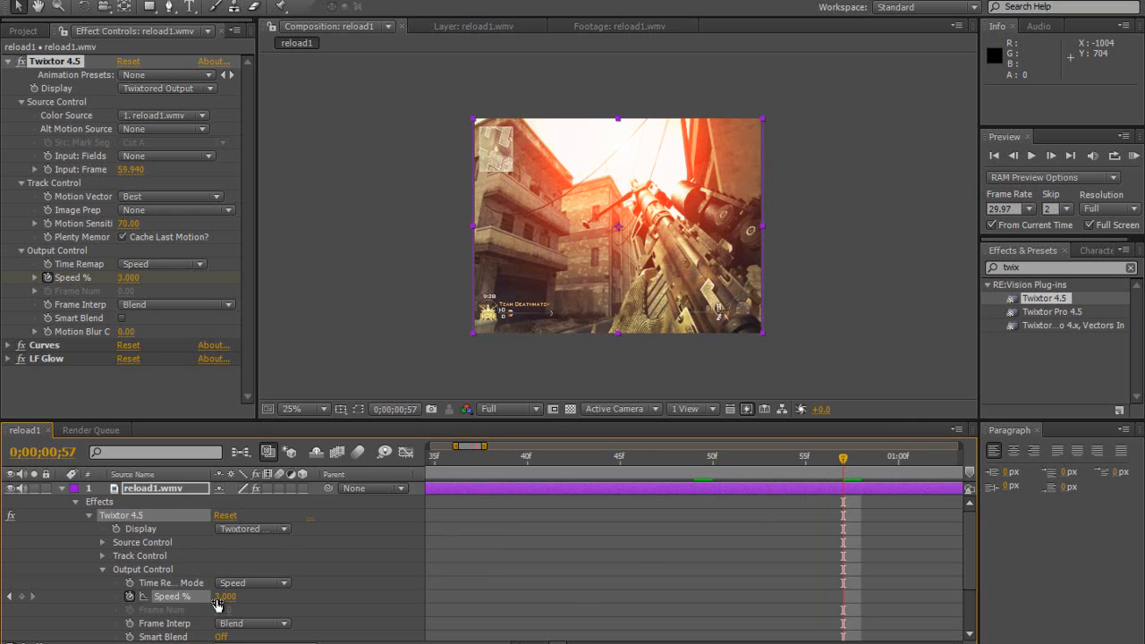
click(22, 596)
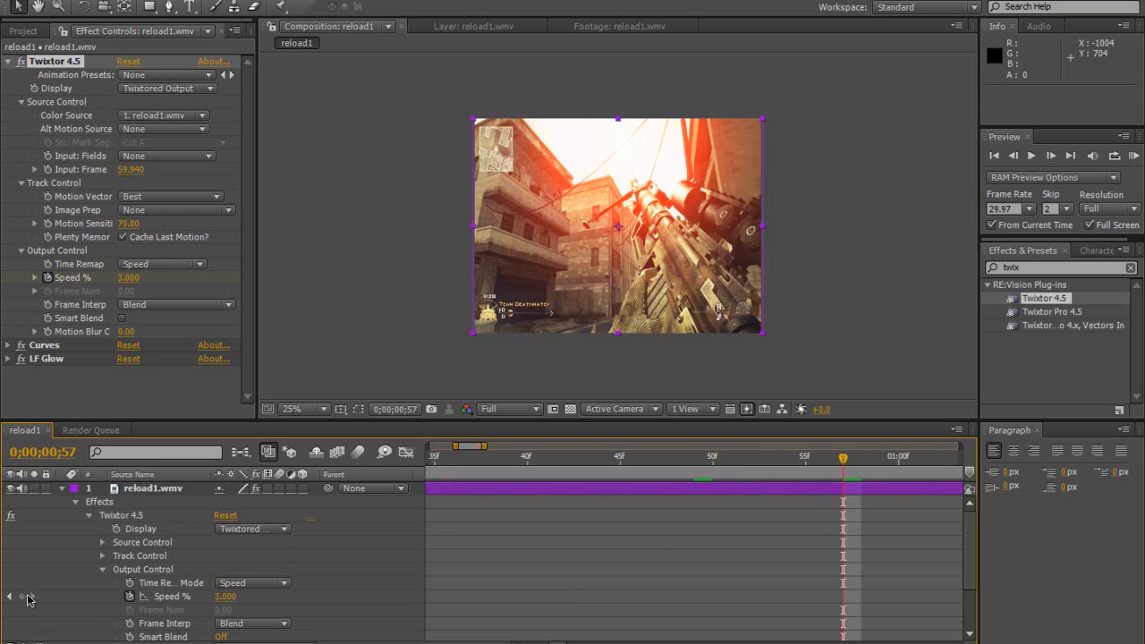
Step: Set a Twixtor Speed % keyframe of 100 at 0;00;00;58
click(852, 465)
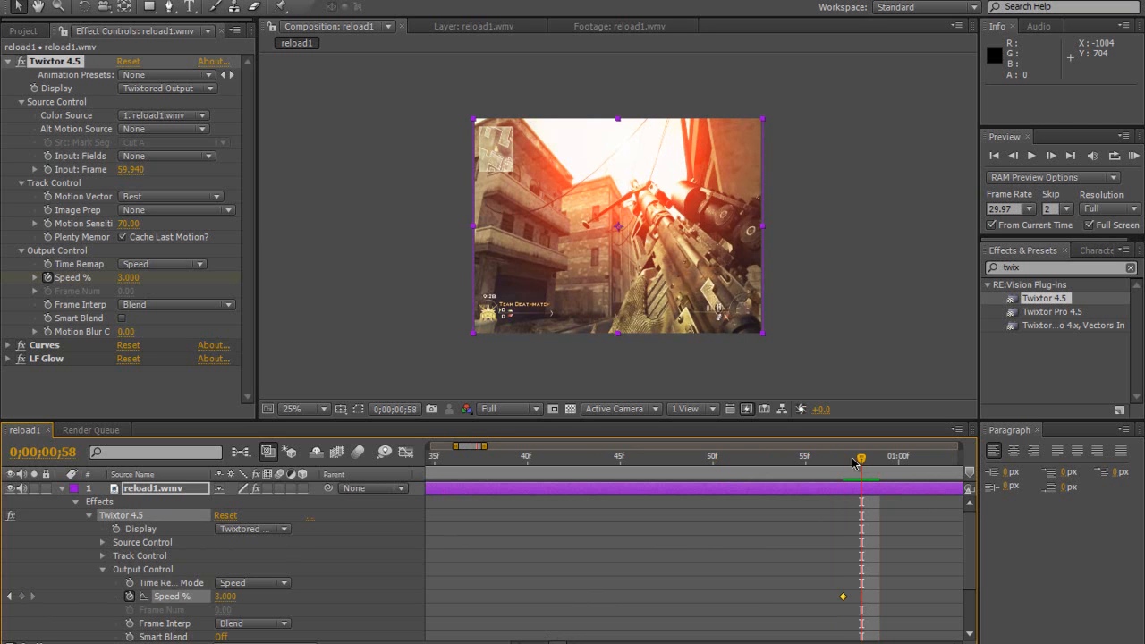
click(224, 596)
key(Return)
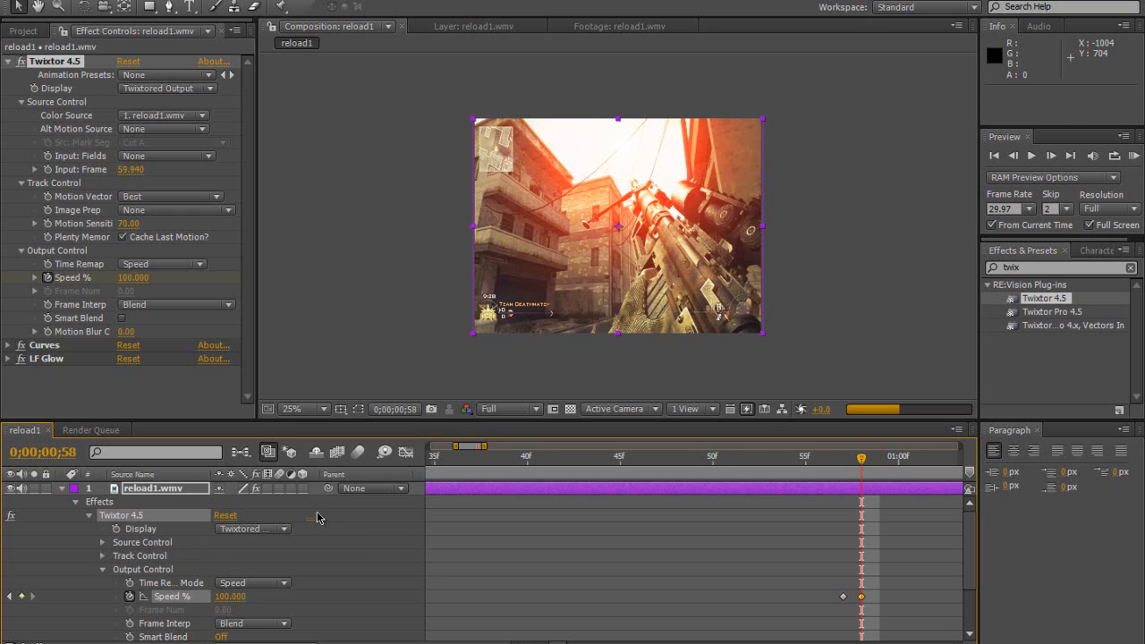
Step: Review all Speed % keyframes and the frames around the slowed section, finishing with the current time at 0;00;01;03
drag(557, 642, 519, 643)
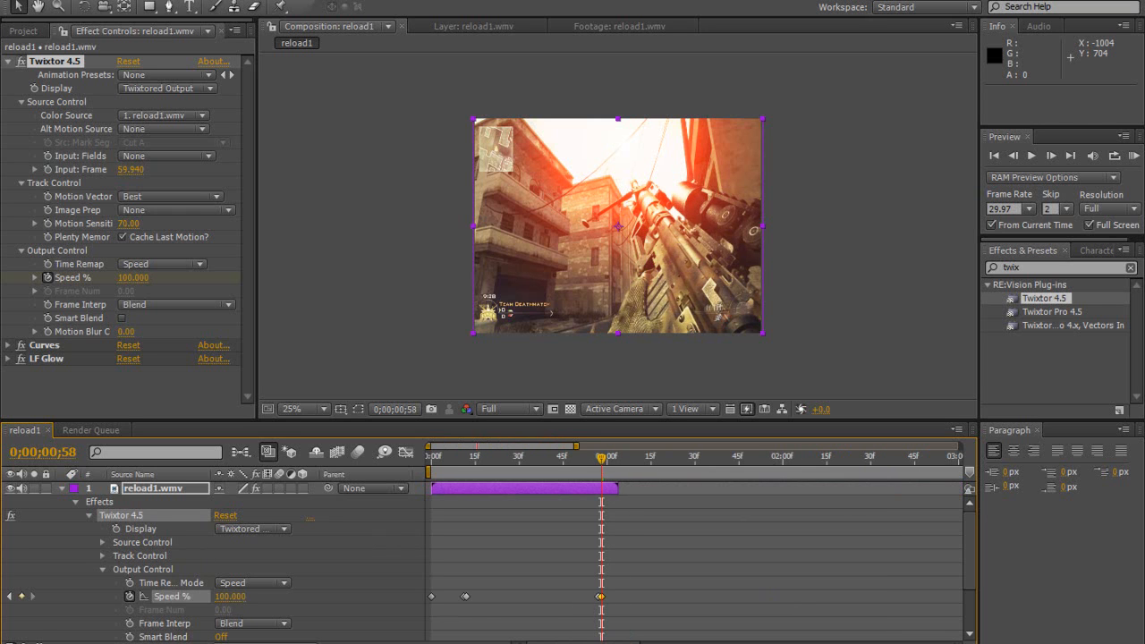
drag(431, 601, 462, 602)
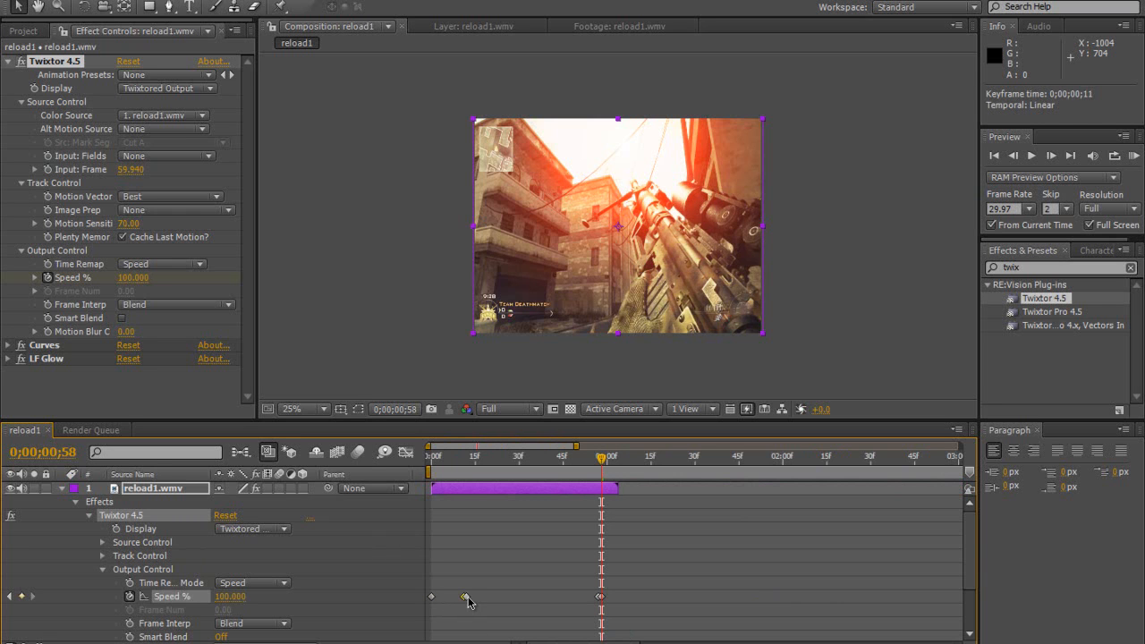
click(601, 598)
click(612, 458)
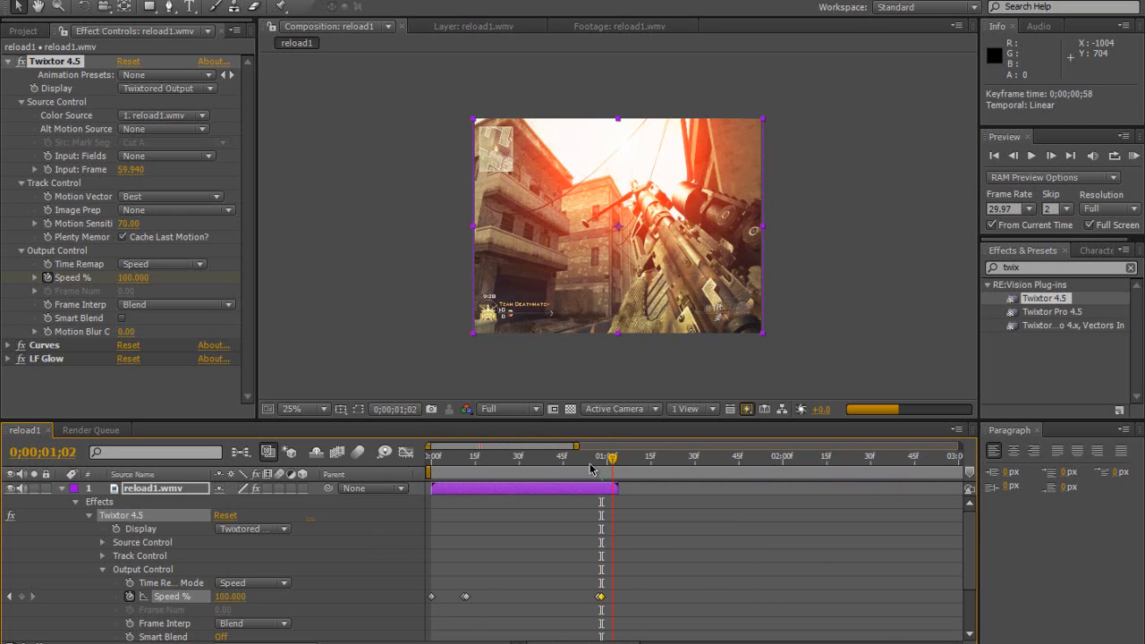
click(469, 462)
click(603, 463)
click(615, 463)
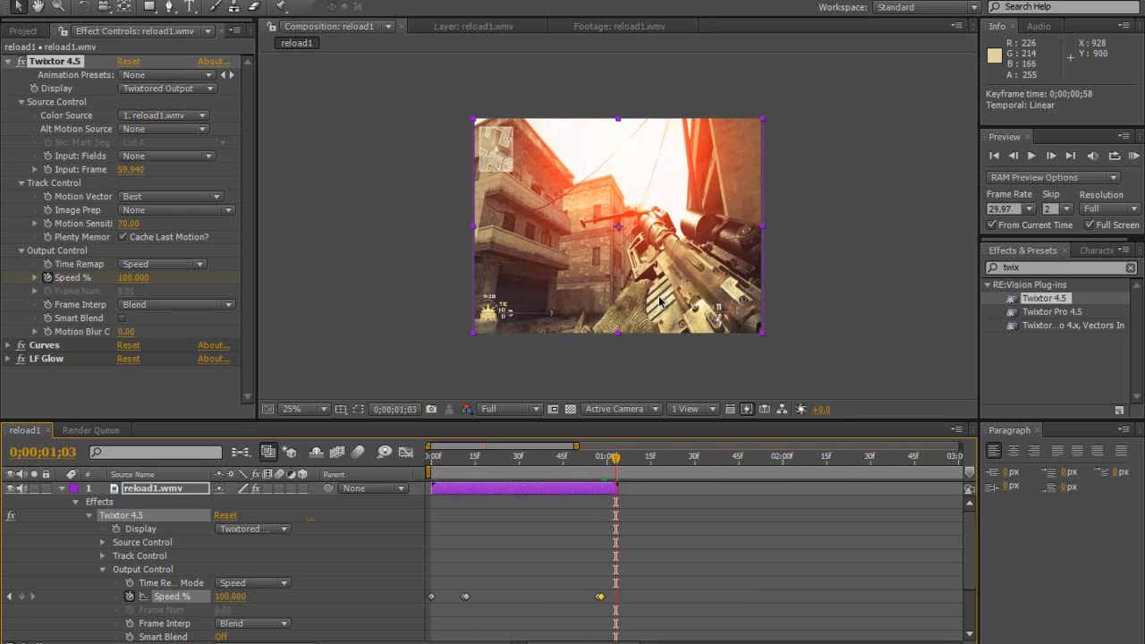
Step: Enable frame blending for the composition and check the Frame Blending mode of the reload1.wmv layer
click(75, 503)
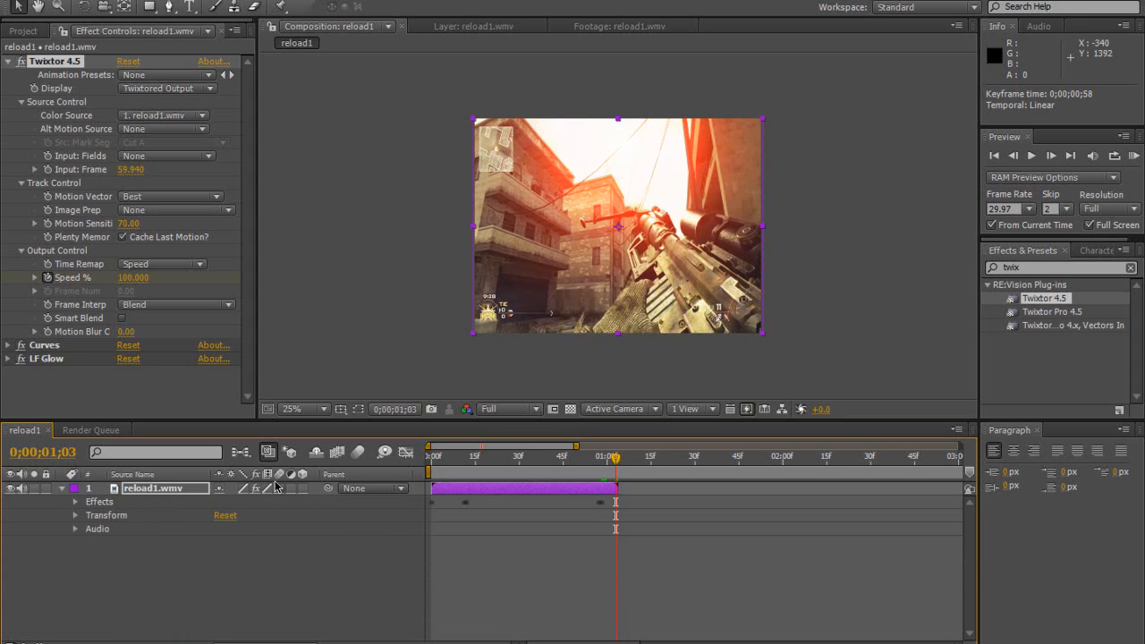
click(338, 459)
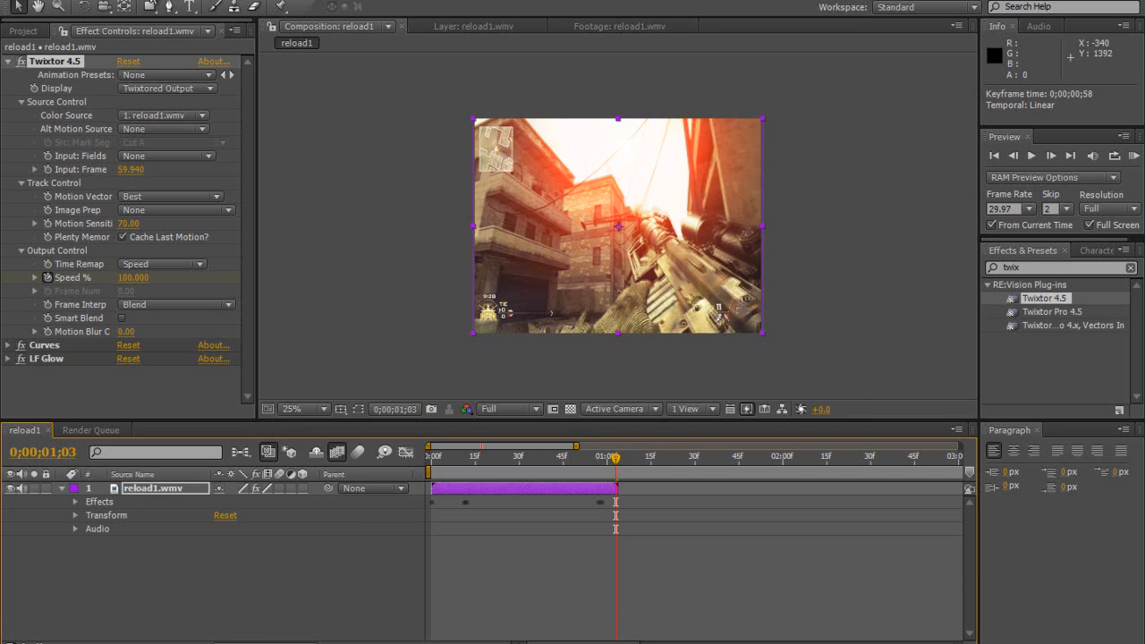
click(134, 0)
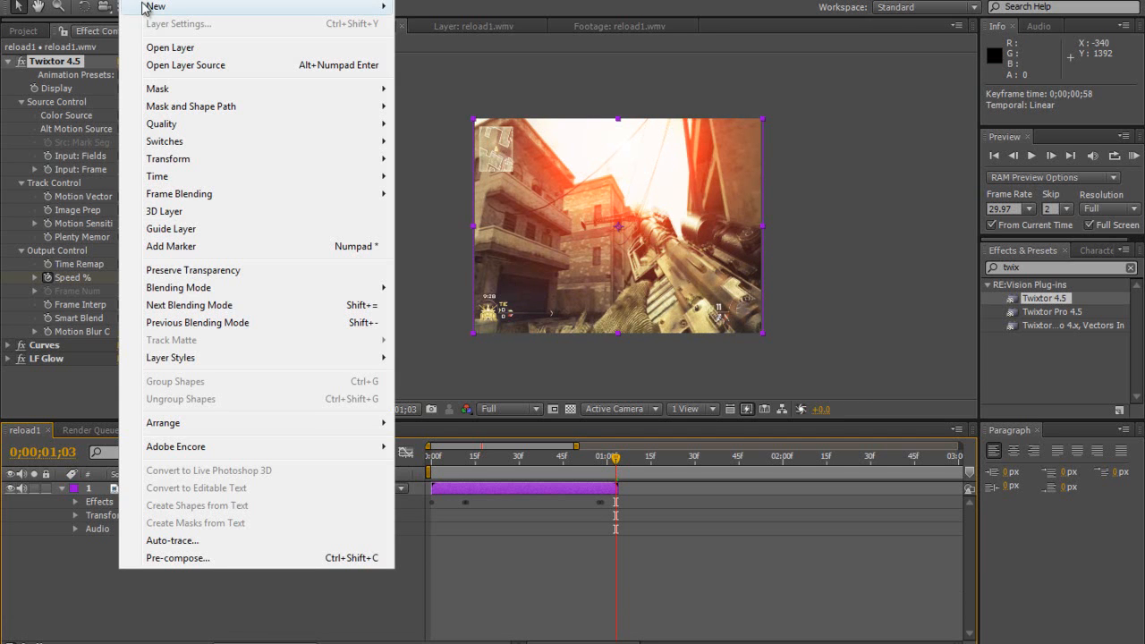
mouse_move(179, 197)
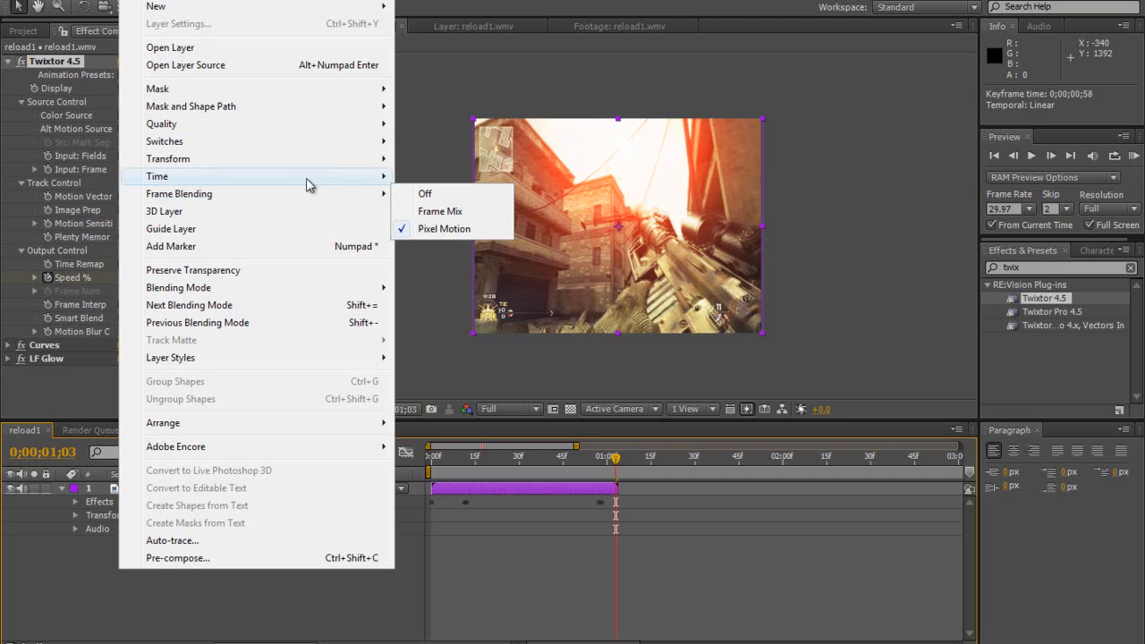
click(426, 344)
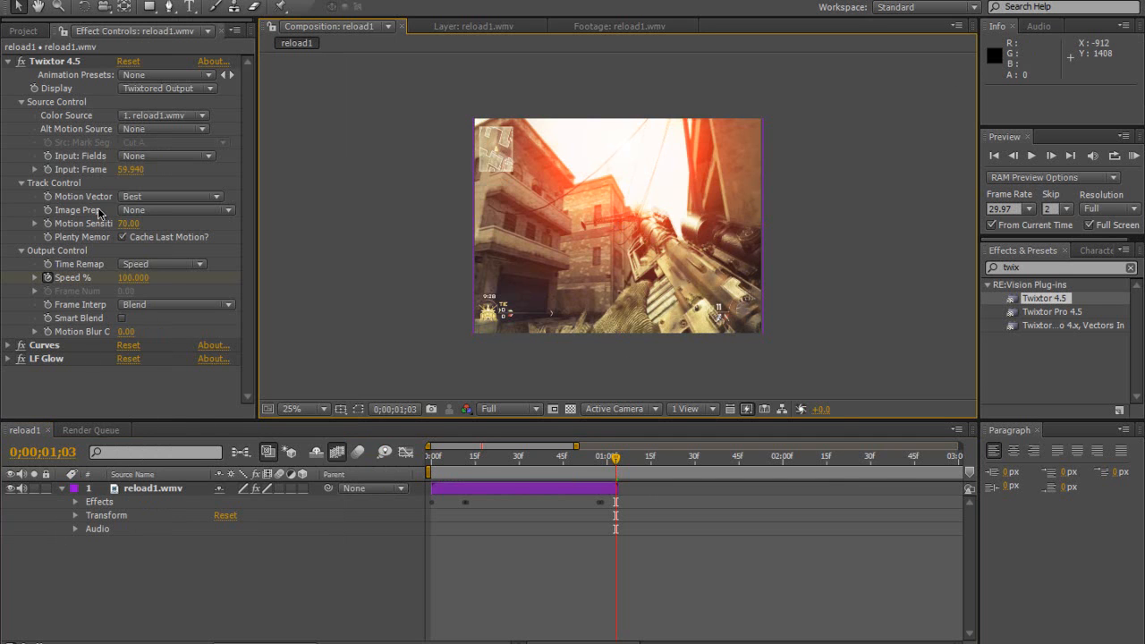
Step: Collapse Twixtor's effect settings and enable Time Remapping on the reload1.wmv layer
click(9, 62)
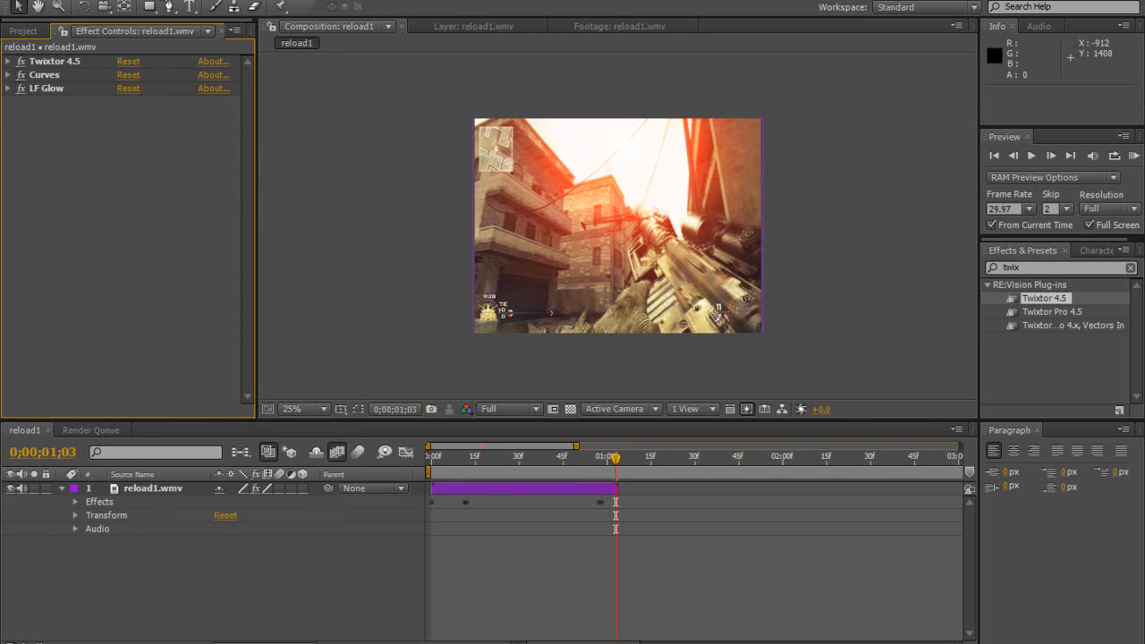
right_click(151, 489)
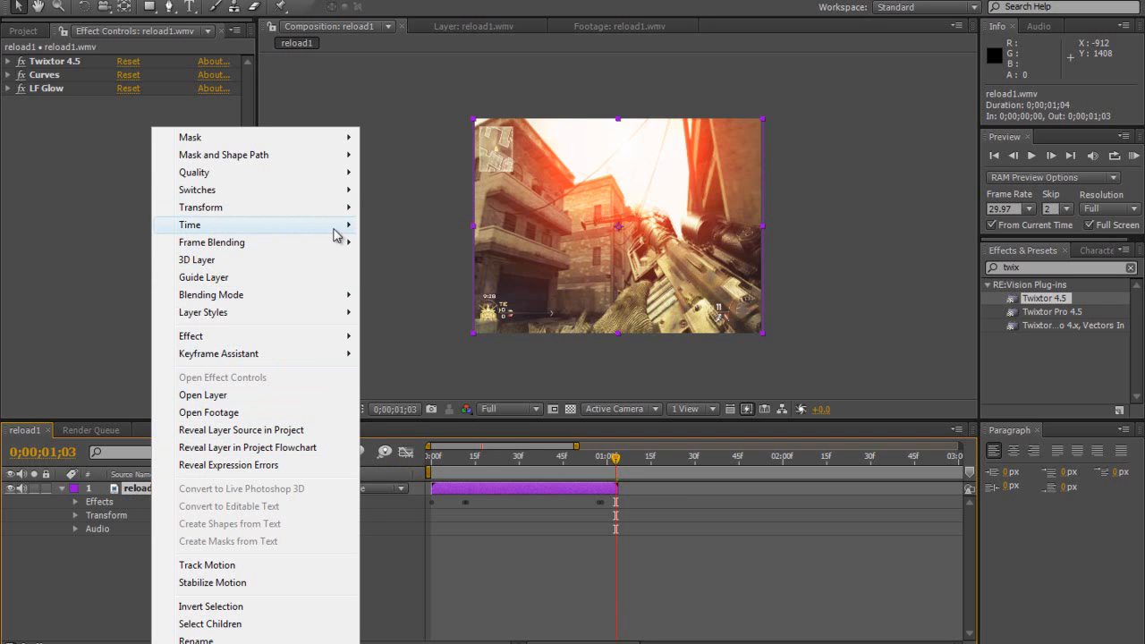
mouse_move(259, 225)
click(405, 228)
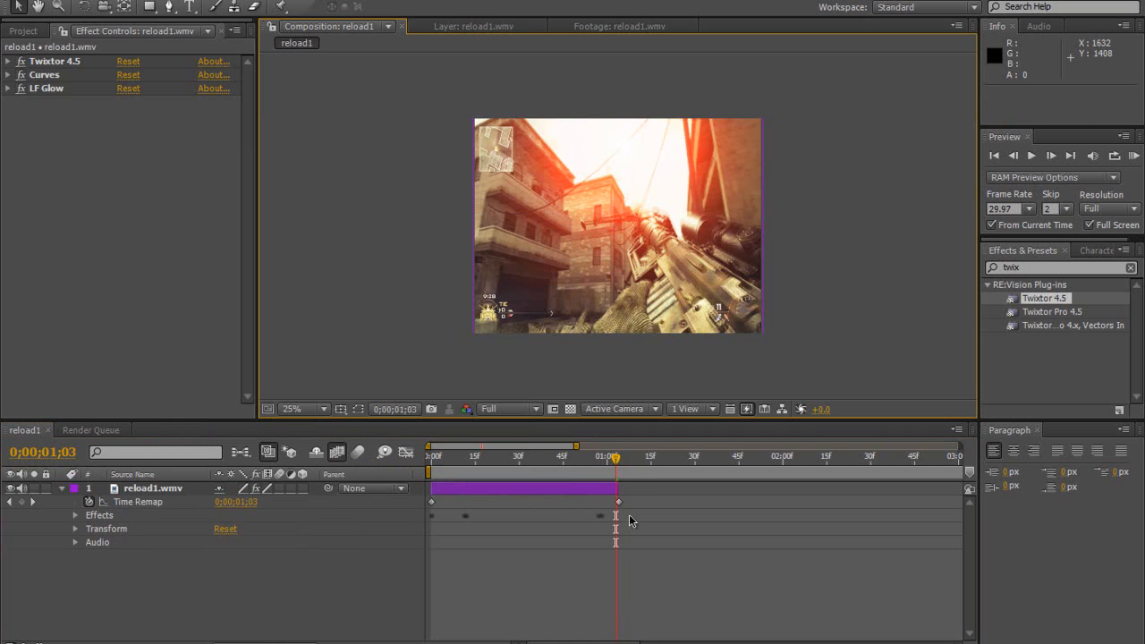
Step: Extend the out point of the reload1.wmv layer to 0;00;11;23, past the end of the composition
drag(619, 491, 1009, 488)
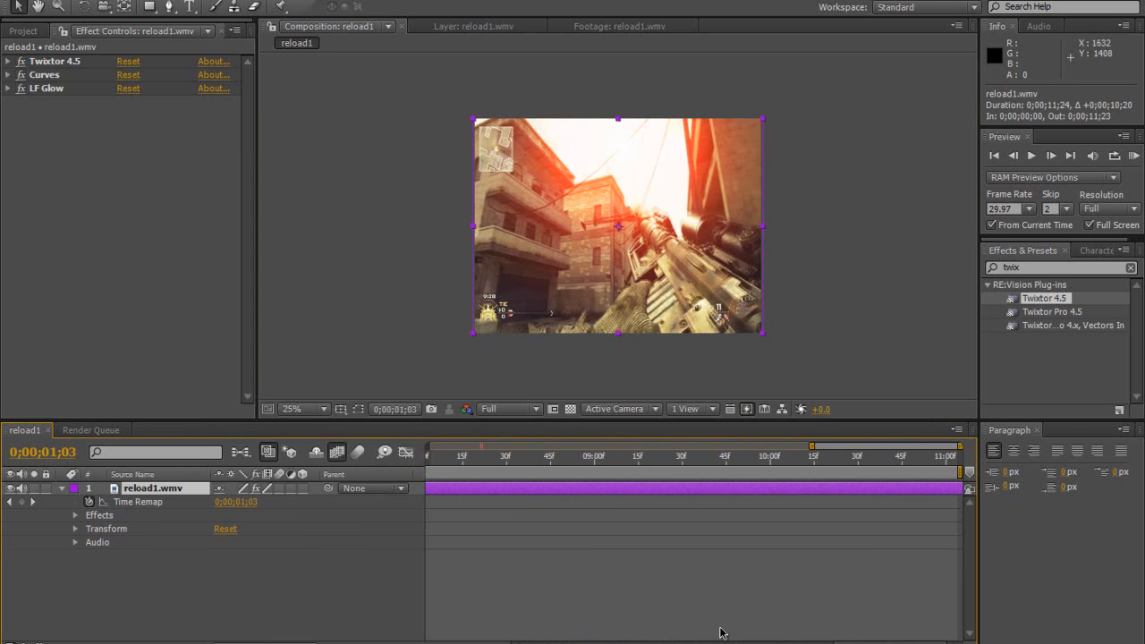
drag(885, 642, 578, 642)
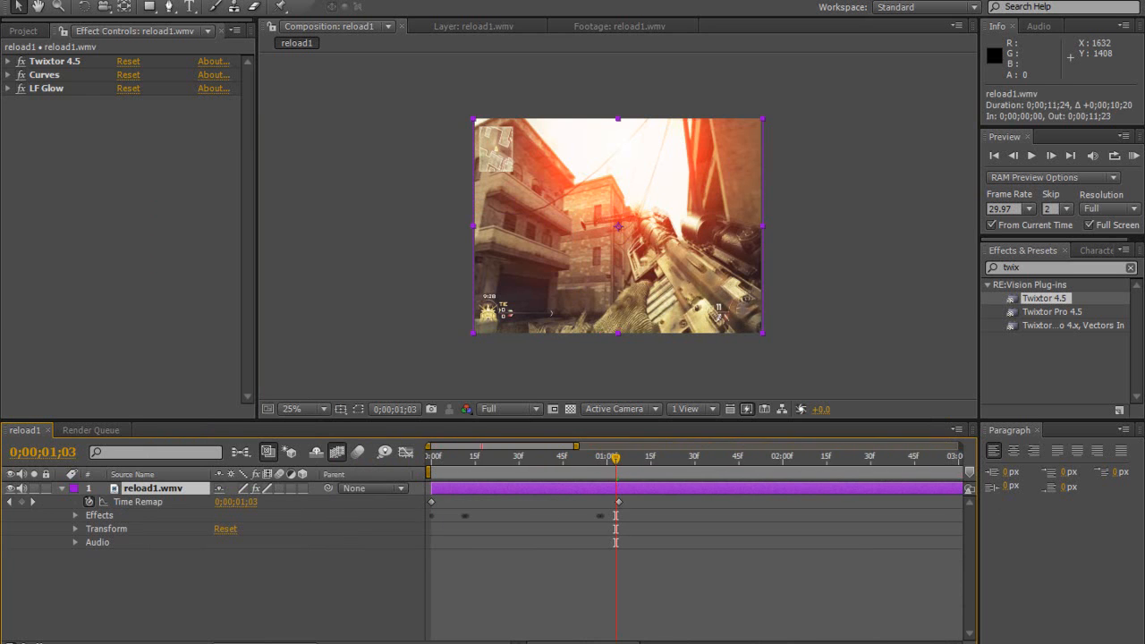
drag(458, 643, 437, 643)
Step: RAM preview the clip from 0;00;00;04 and scrub through the slowed section to 0;00;00;24
drag(435, 458, 437, 459)
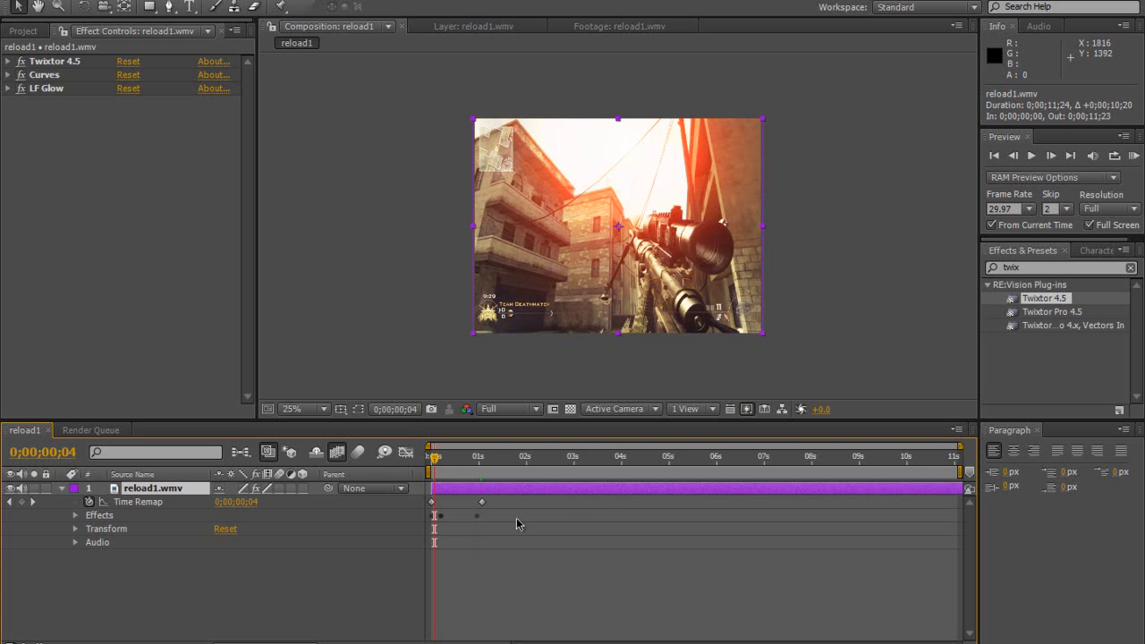
click(1134, 157)
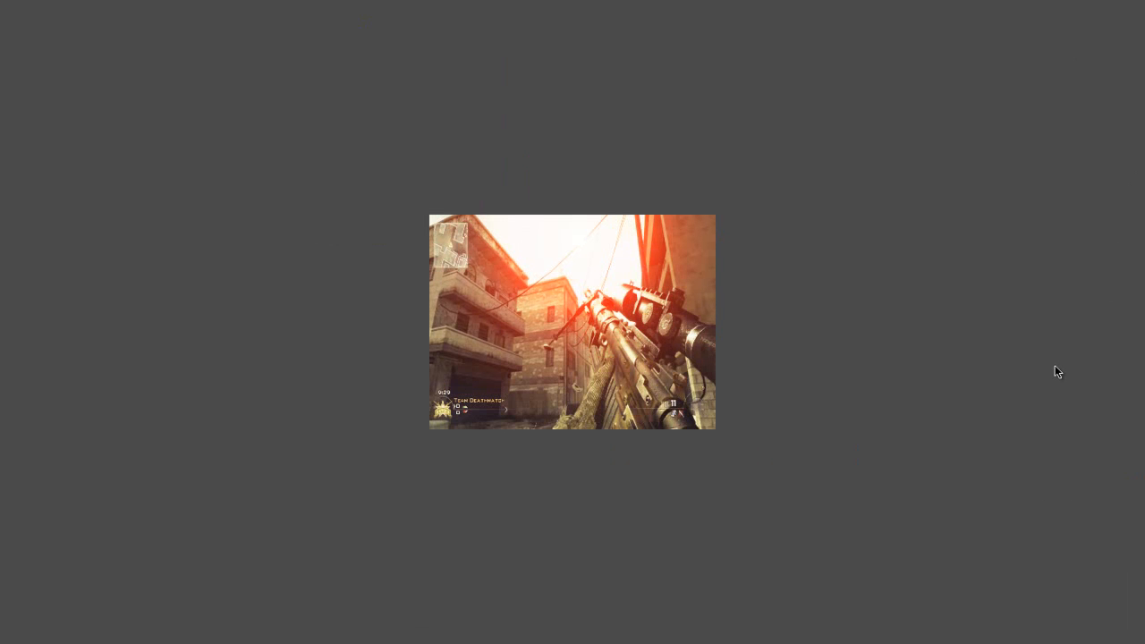
click(780, 475)
drag(456, 459, 443, 459)
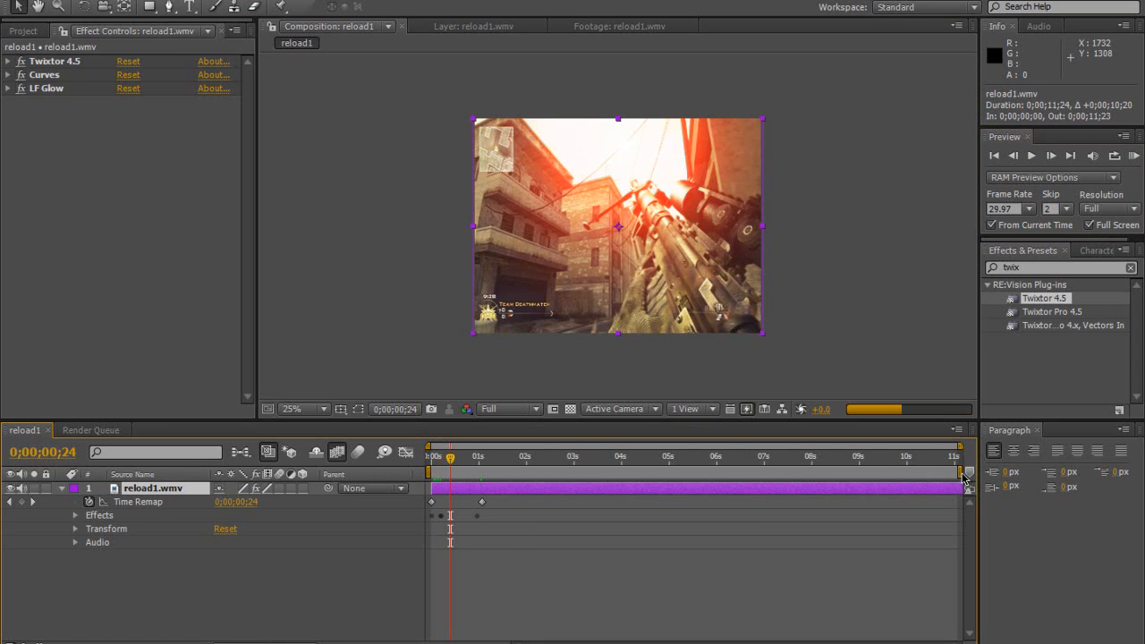
Step: RAM preview the clip with From Current Time turned off and the work area ending at 0;00;01;02
click(991, 224)
drag(960, 474, 483, 473)
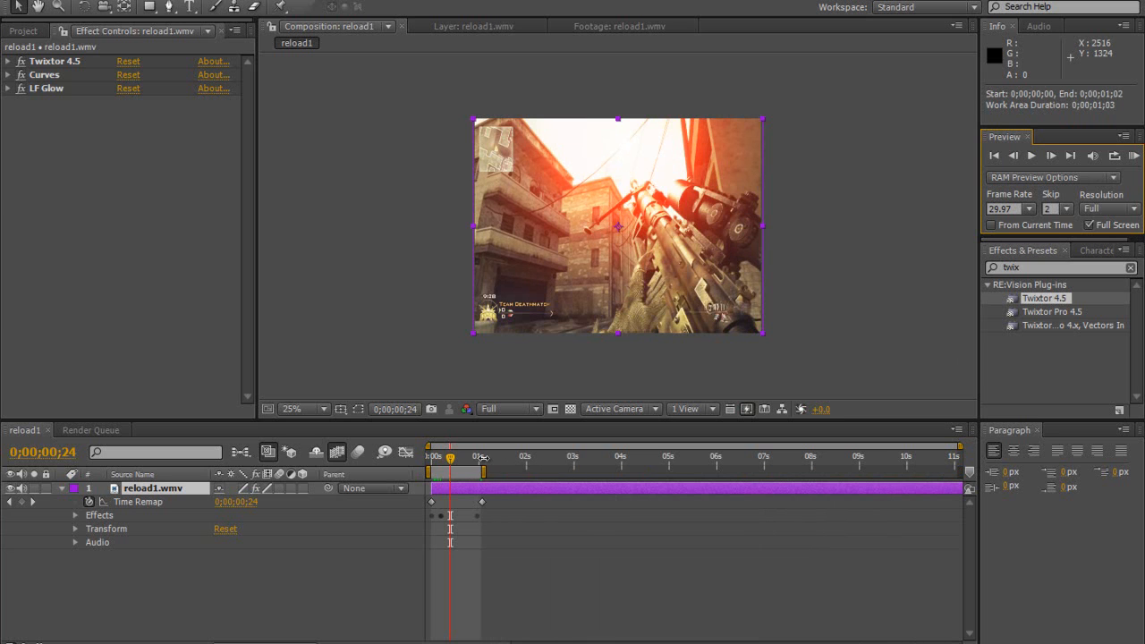
click(1133, 156)
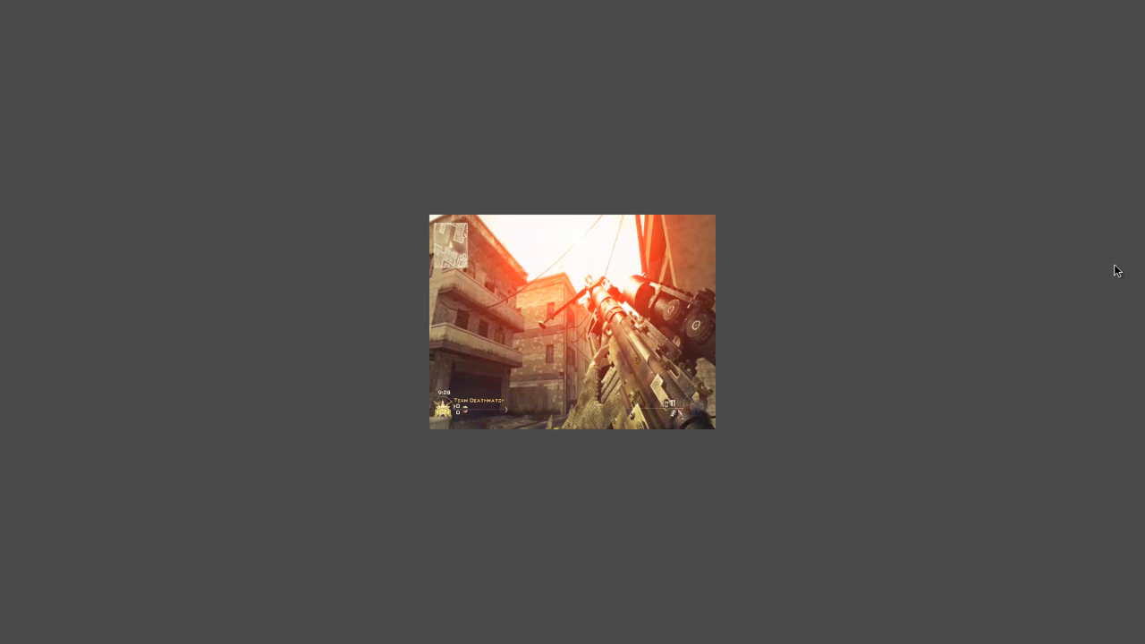
key(space)
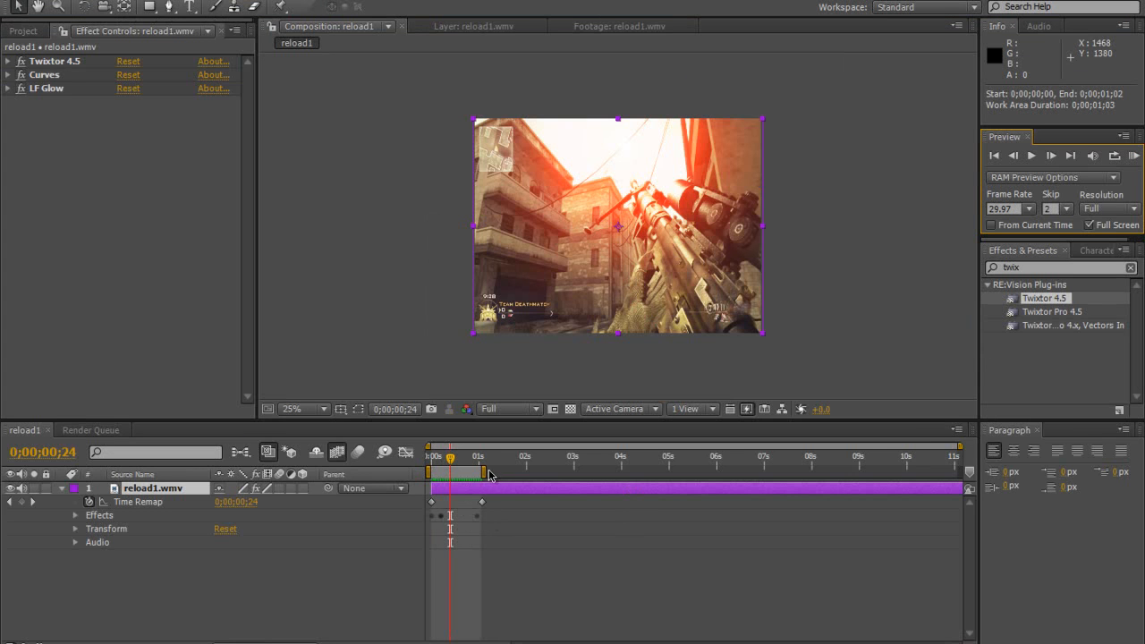
Step: Extend the work area's end to 0;00;11;03 and reveal the Speed % keyframes with the current time at 0;00;02;15
drag(483, 472, 959, 472)
drag(458, 643, 487, 643)
click(622, 461)
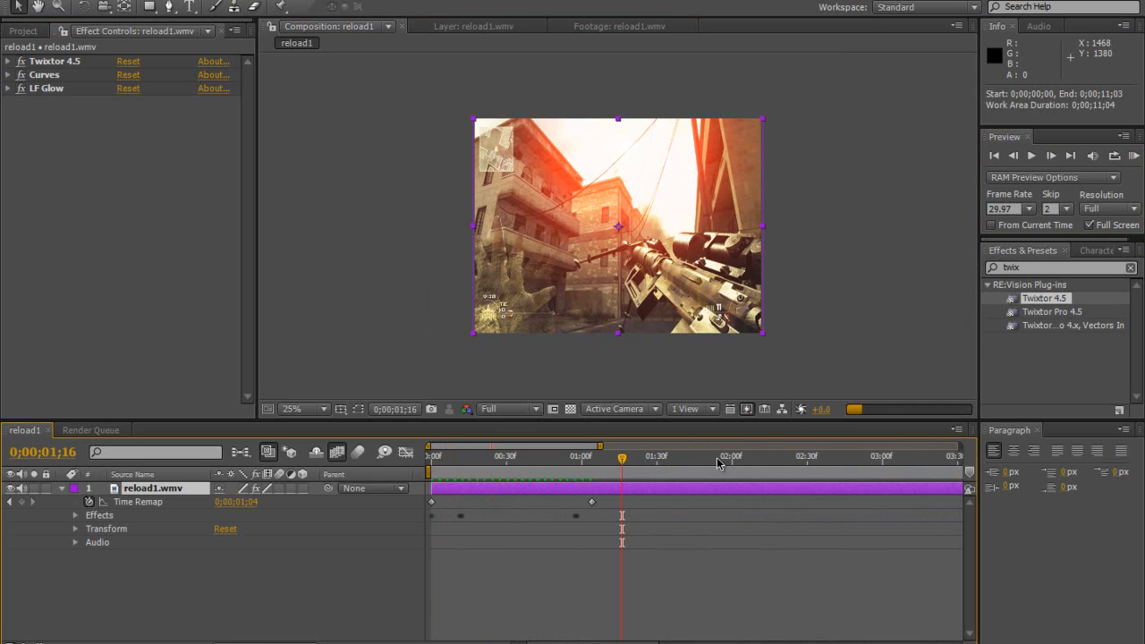
click(770, 460)
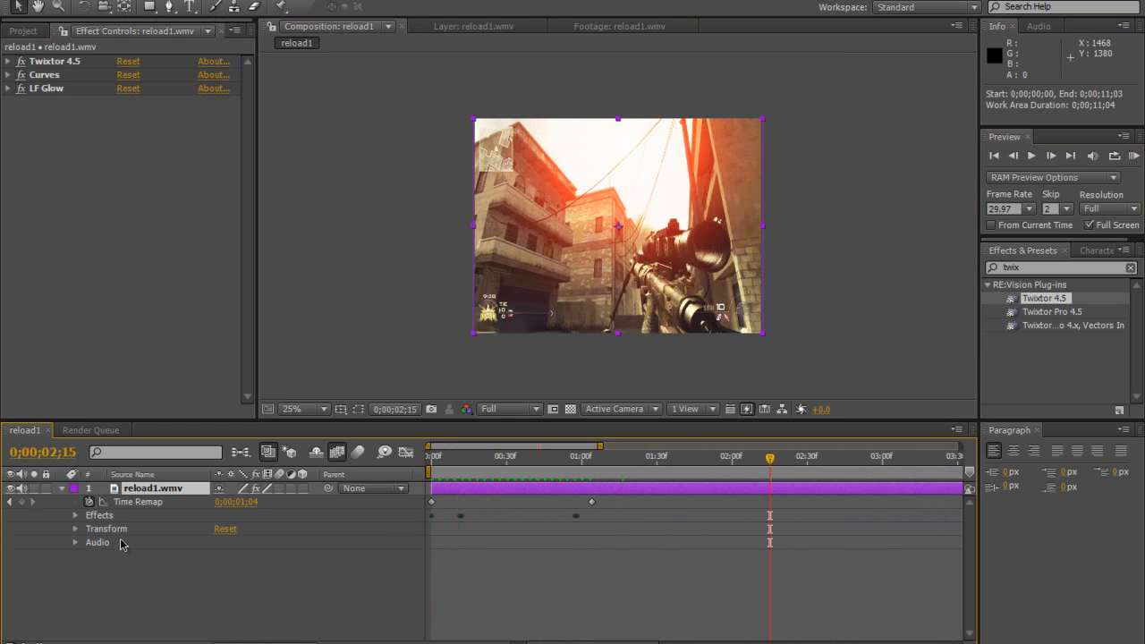
click(75, 515)
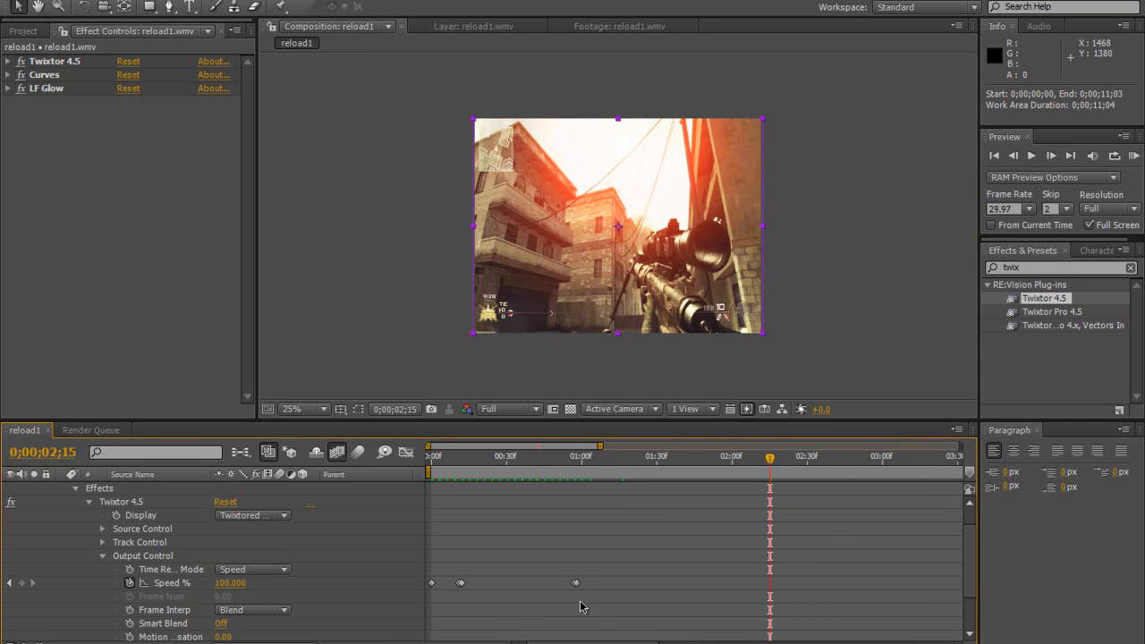
Step: Scrub from the start of the slowdown to the closing 3% Speed keyframe at 0;00;00;57
drag(503, 643, 499, 643)
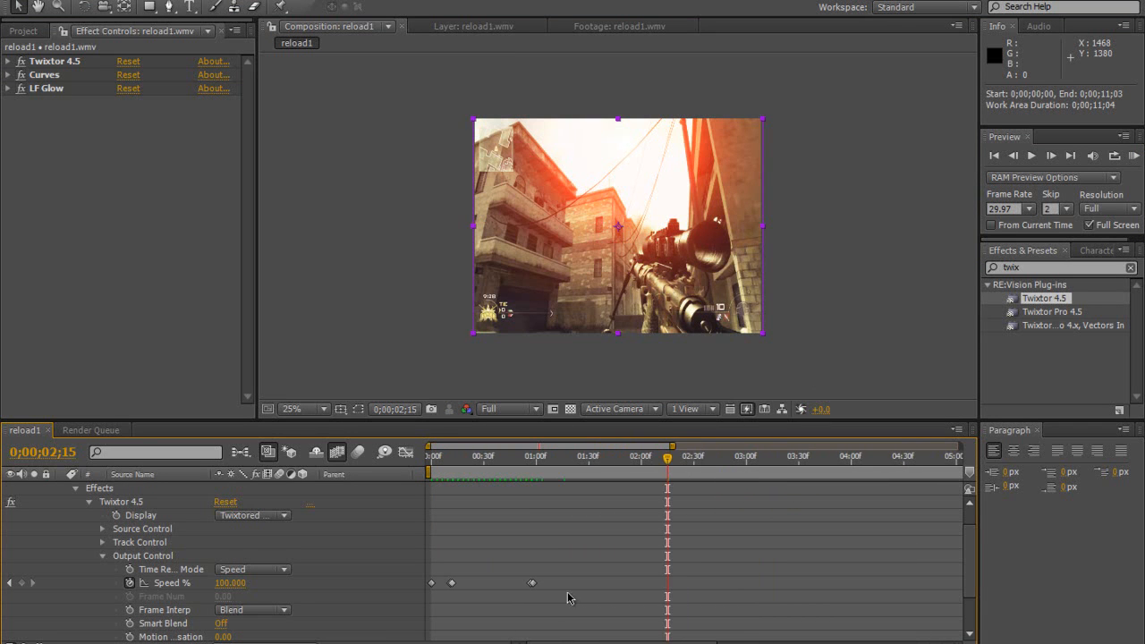
click(439, 458)
click(449, 460)
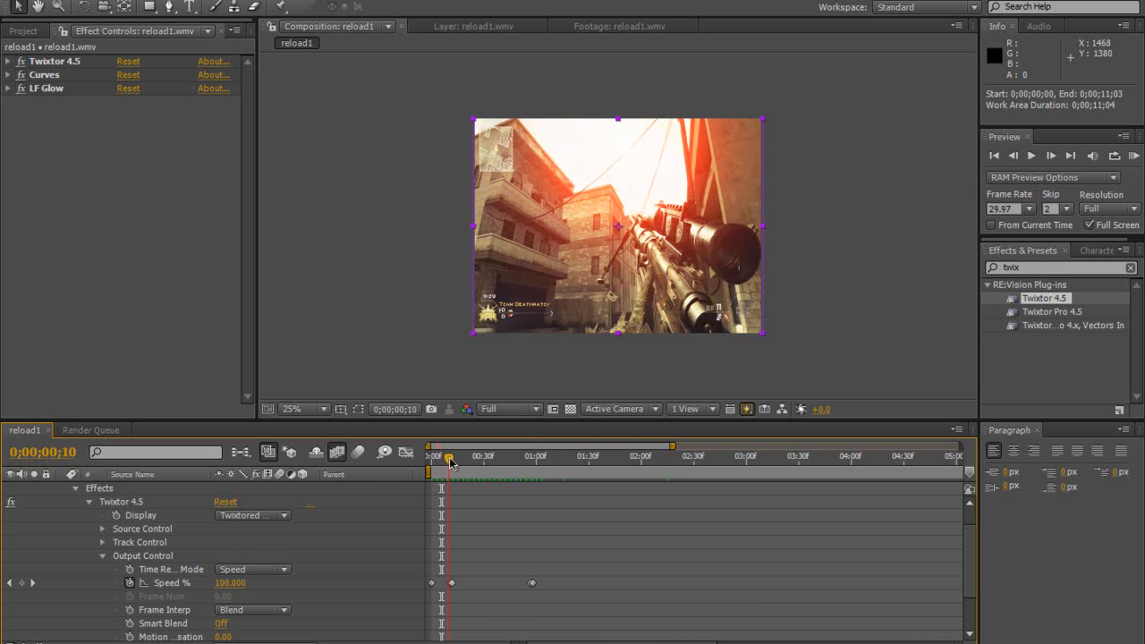
click(531, 459)
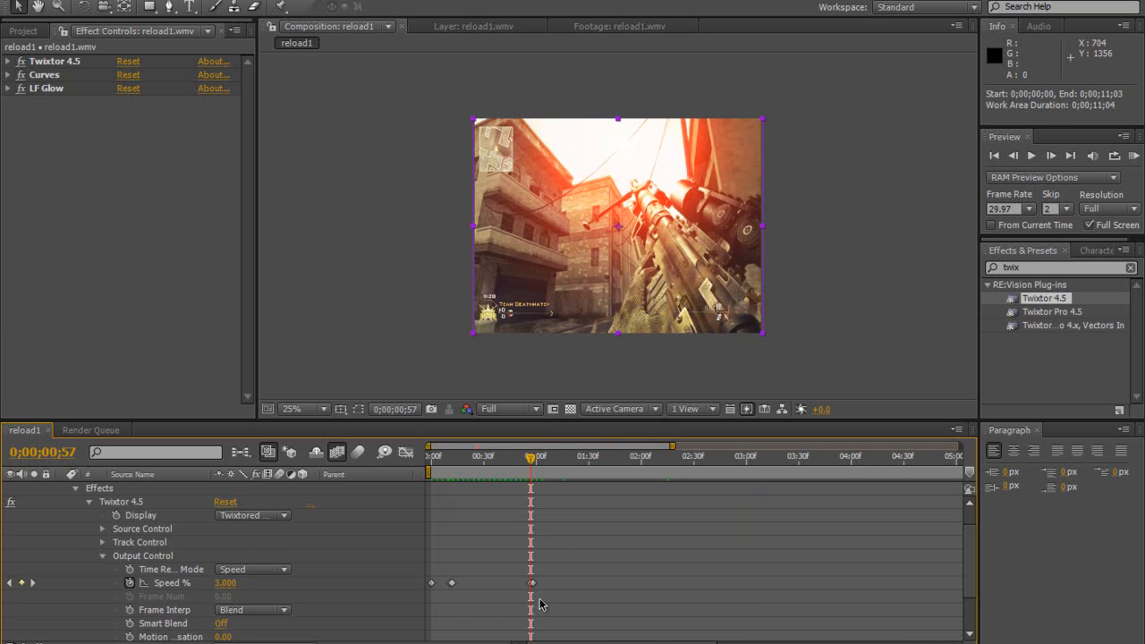
Step: Move the closing 3% Speed keyframe near the composition's end, to 0;00;10;18
drag(534, 584, 993, 577)
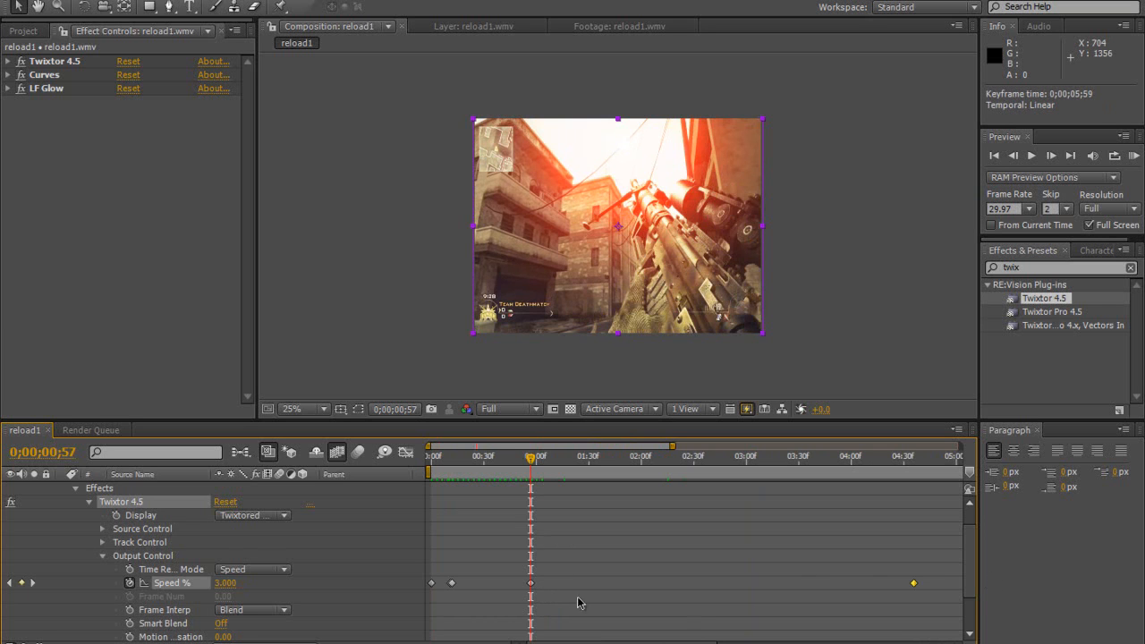
drag(533, 583, 721, 584)
drag(601, 642, 546, 641)
click(531, 585)
drag(532, 585, 874, 584)
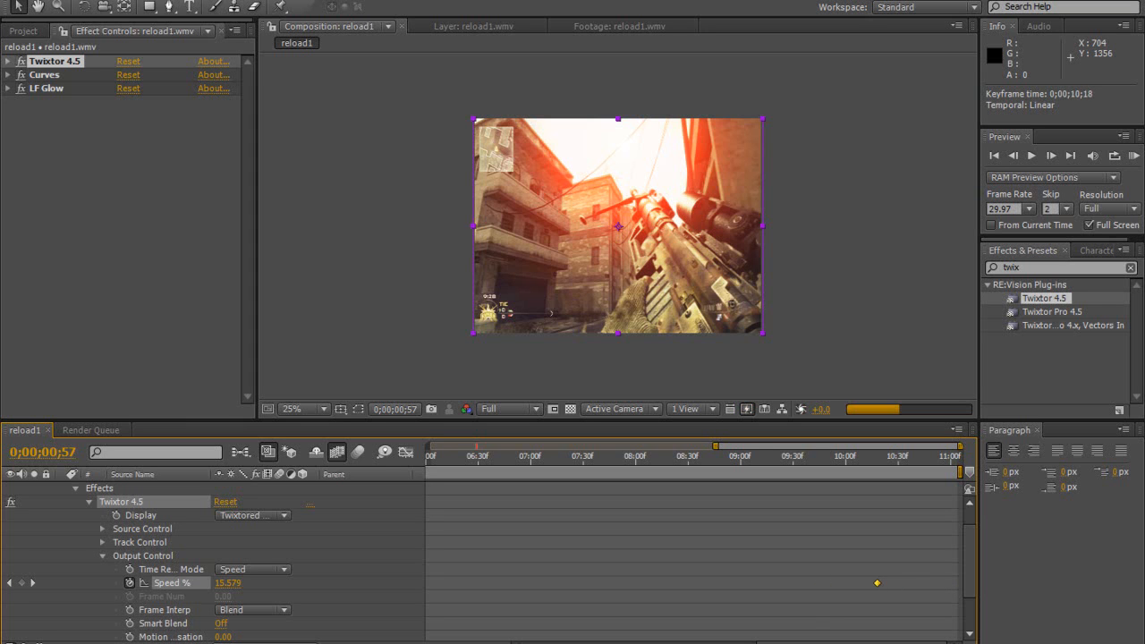
Step: Move the 100% Speed keyframe that ends the slowdown to 0;00;10;21, right after the closing 3% keyframe
drag(715, 445, 631, 445)
drag(563, 583, 906, 585)
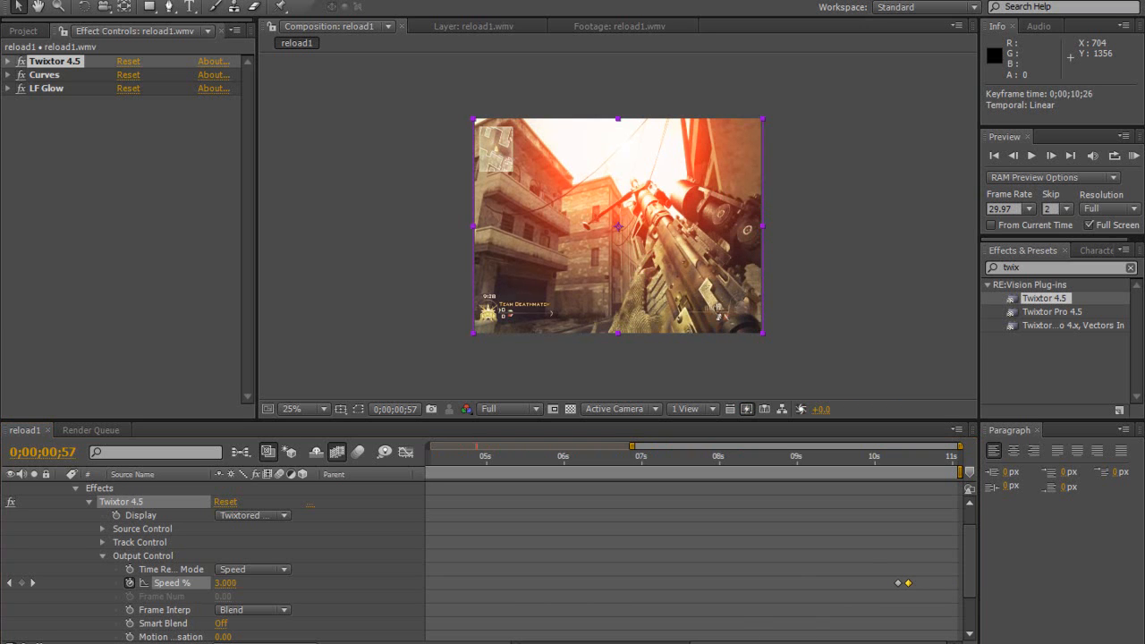
drag(908, 584, 905, 585)
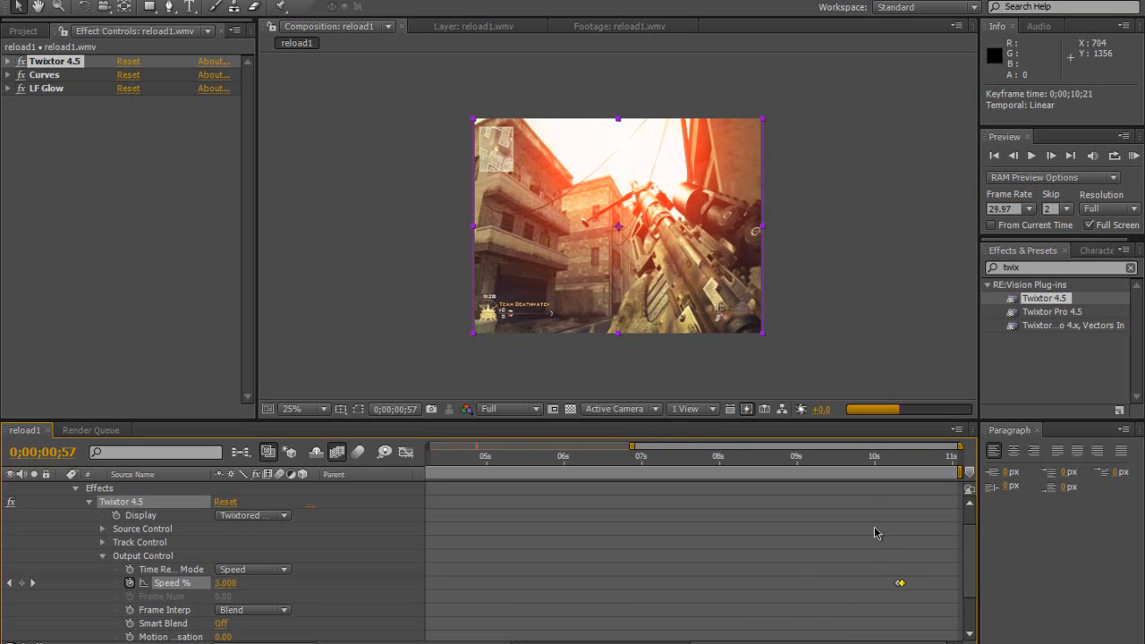
Step: Check frames through the slowed section and past the speed-up, from 0;00;05;26 to 0;00;11;03
click(520, 458)
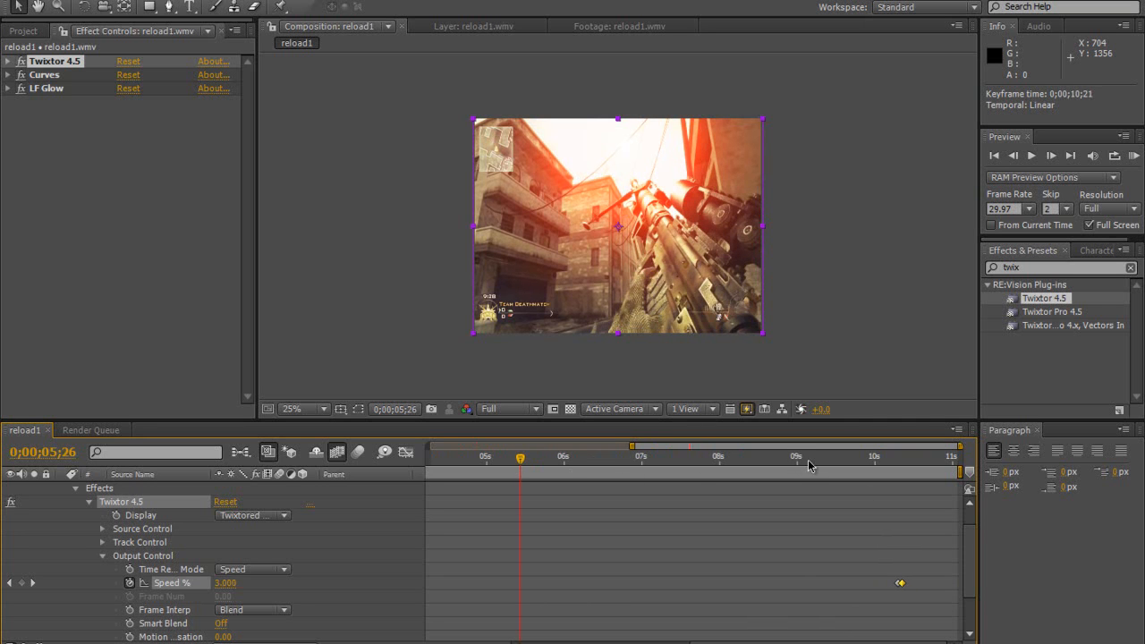
drag(741, 464, 707, 466)
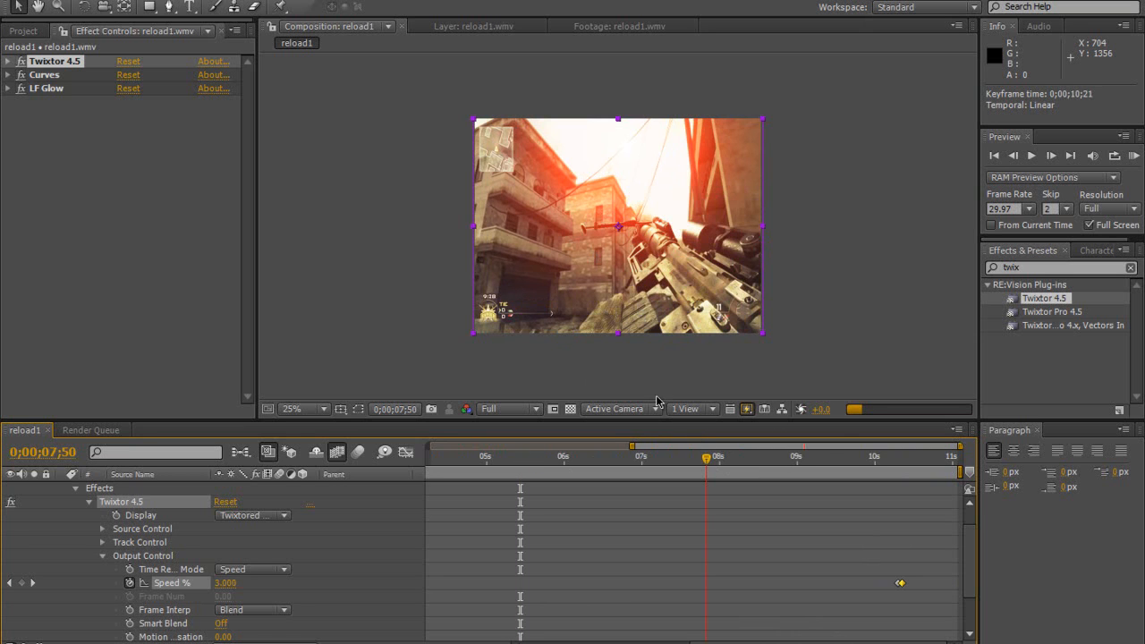
click(827, 456)
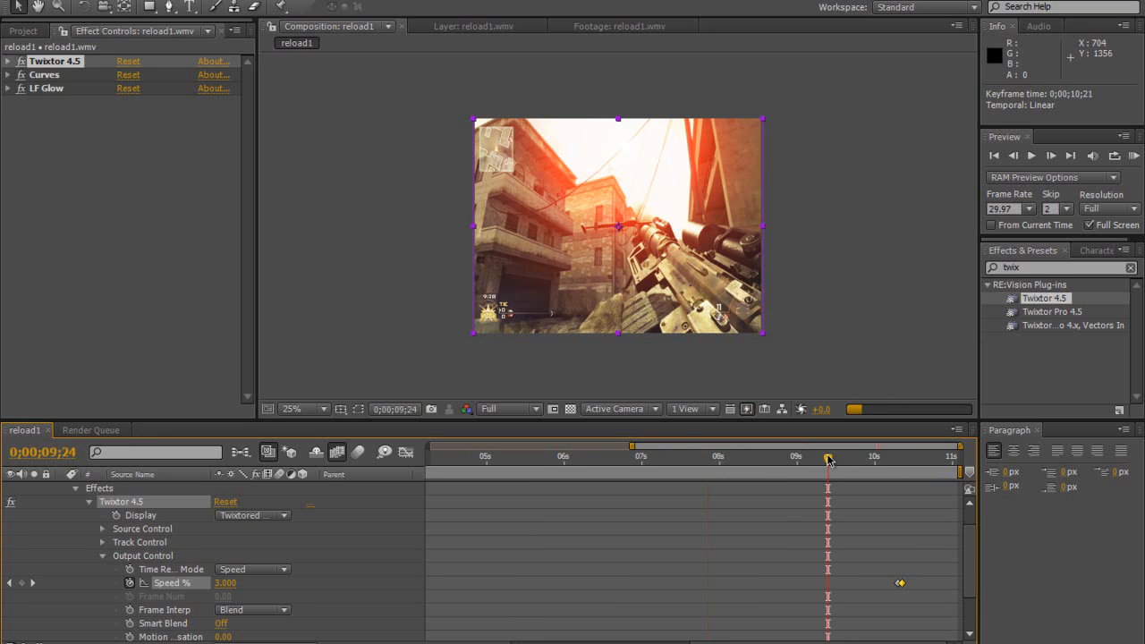
click(890, 457)
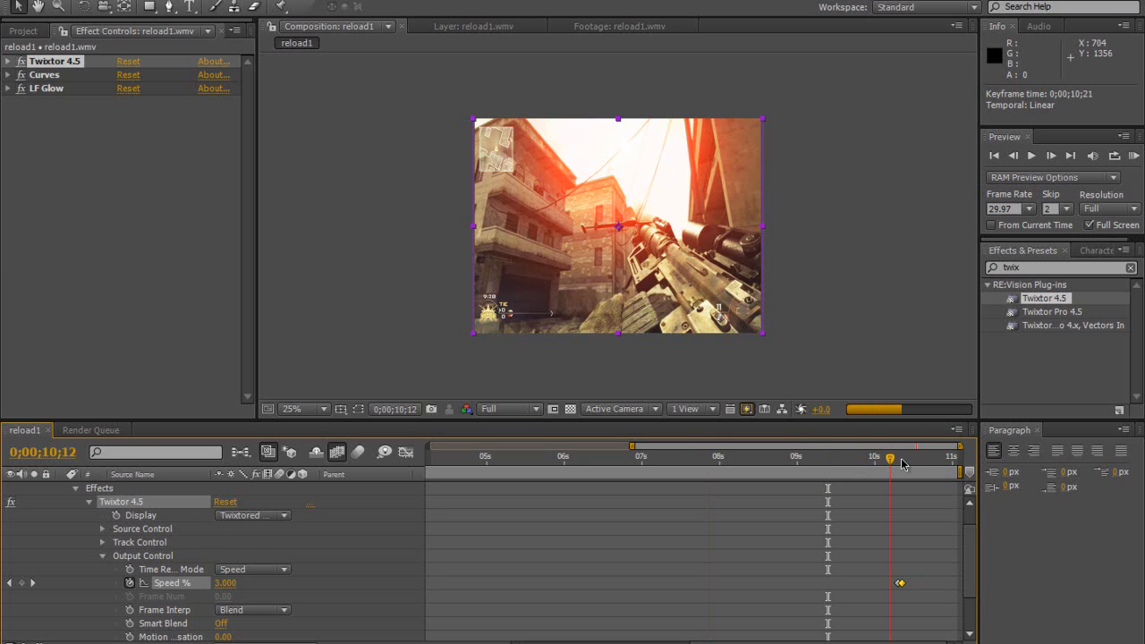
click(902, 461)
drag(903, 460, 923, 462)
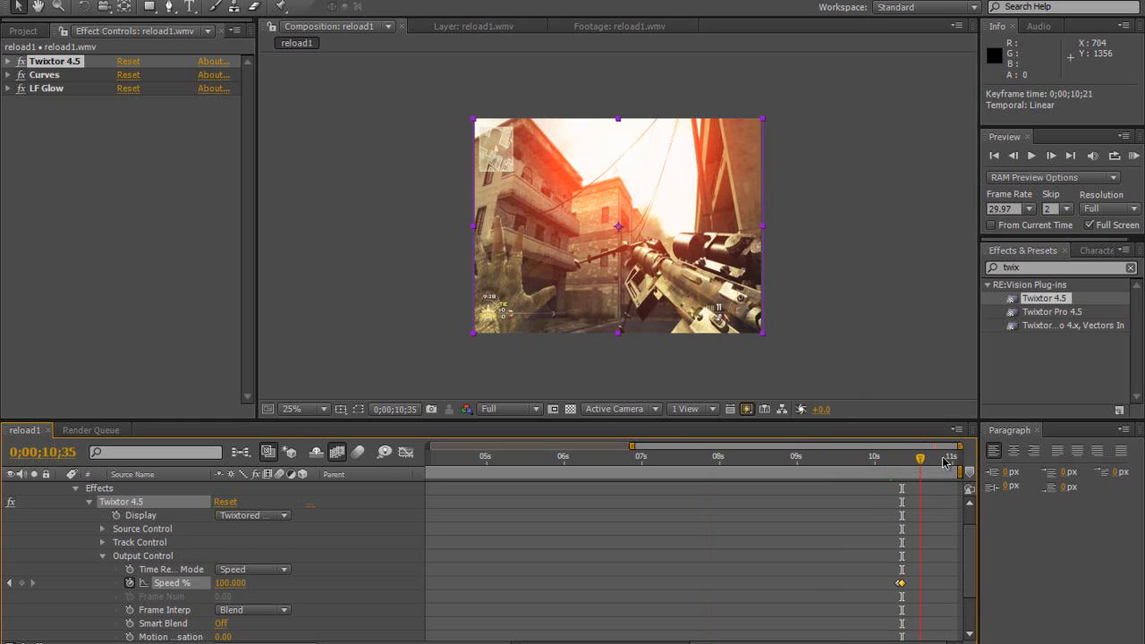
click(955, 460)
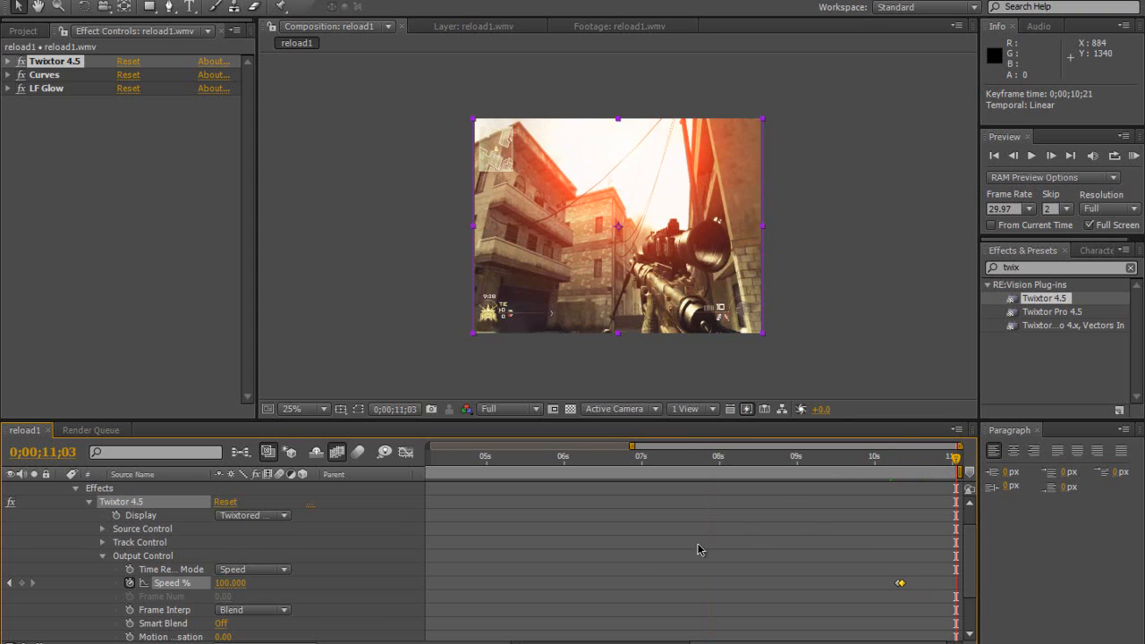
Step: Review the whole slowdown with all Speed % keyframes in view, from 0;00;00;12 to 0;00;11;02
scroll(761, 533, down, 2)
drag(747, 642, 434, 643)
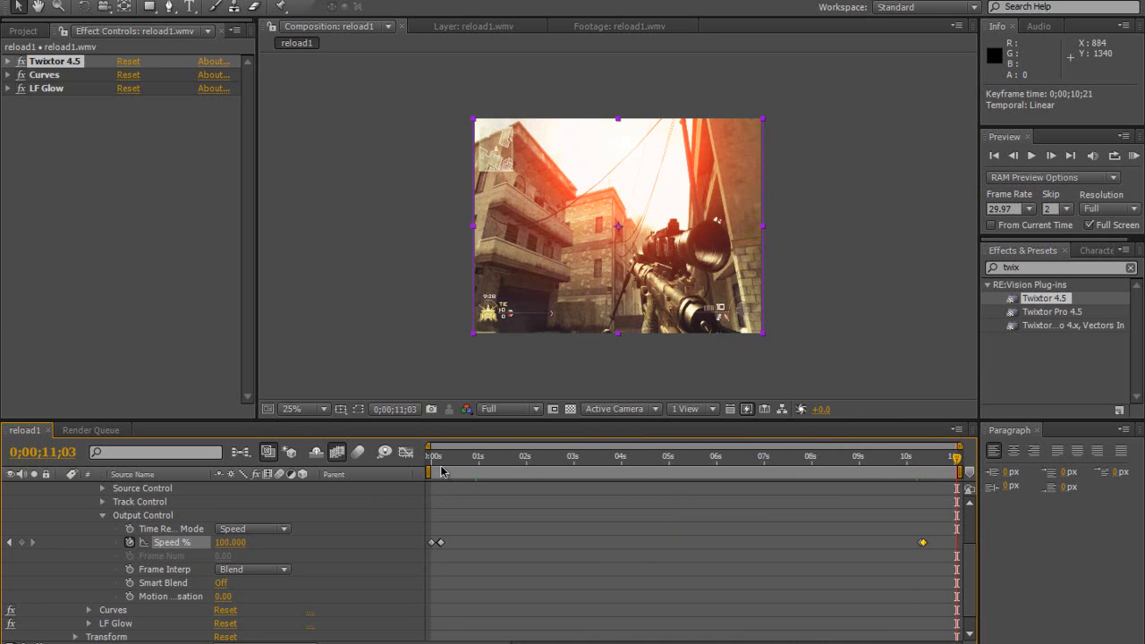
drag(432, 459, 442, 461)
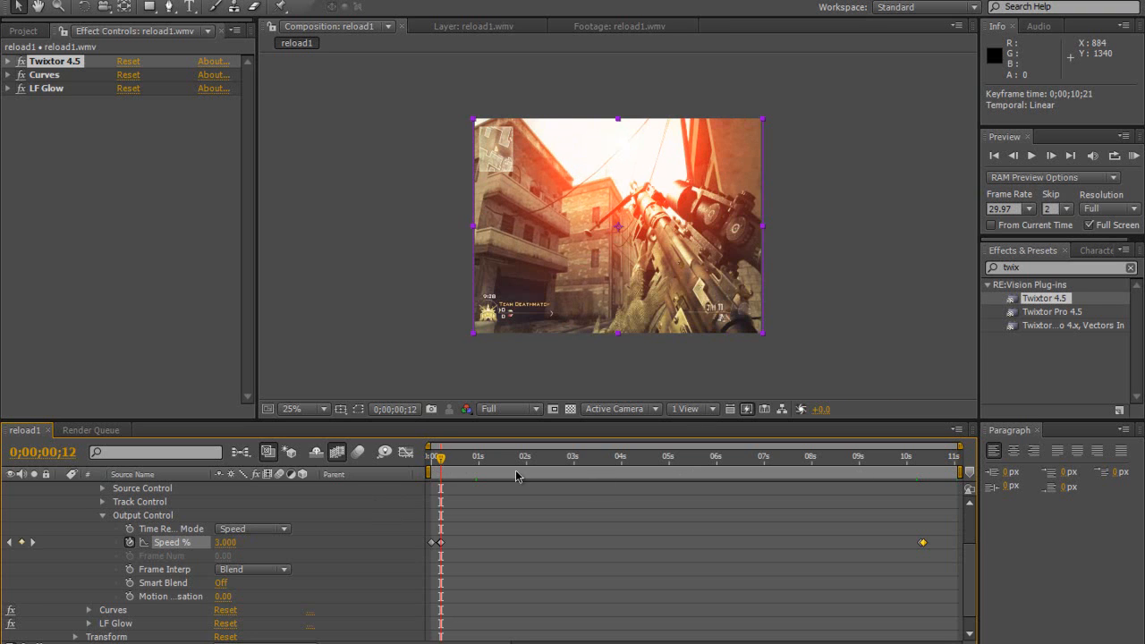
click(925, 459)
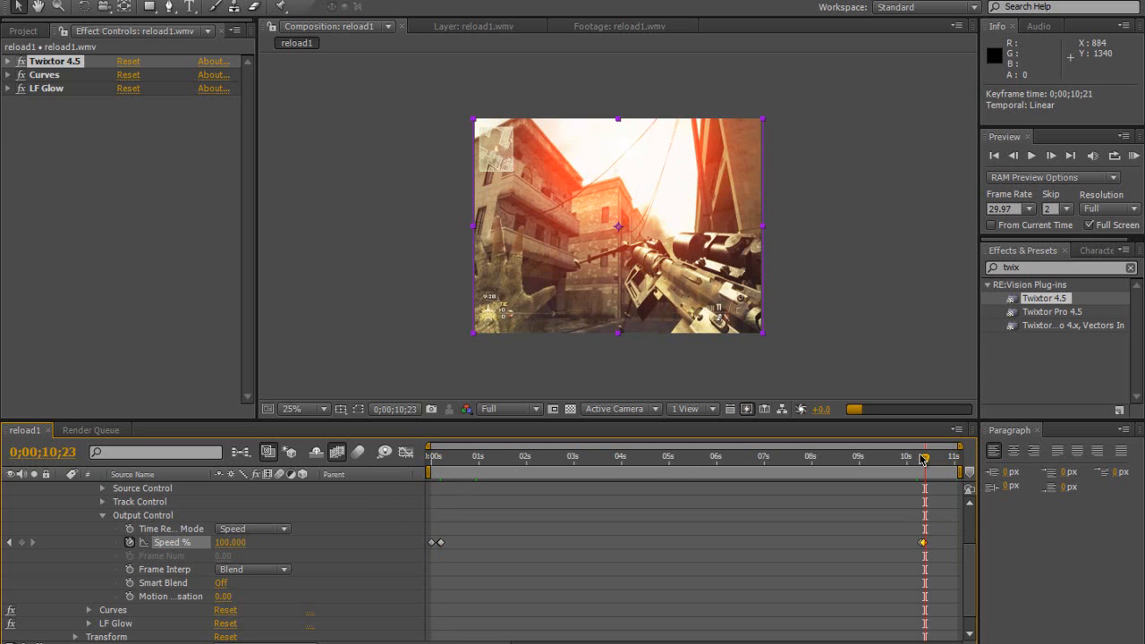
click(903, 464)
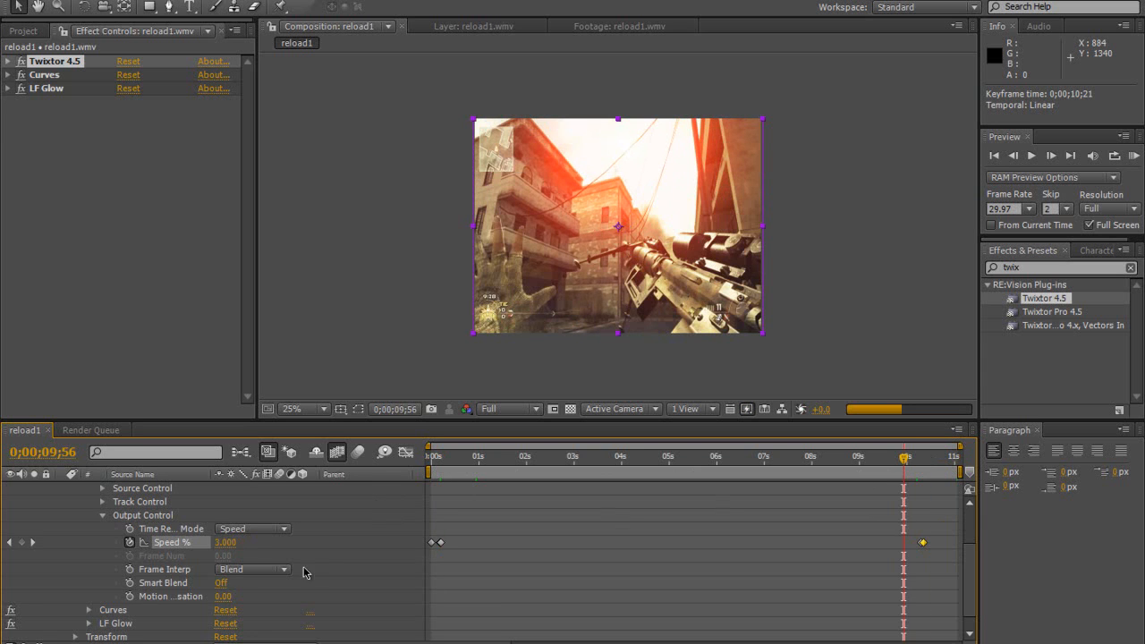
click(630, 461)
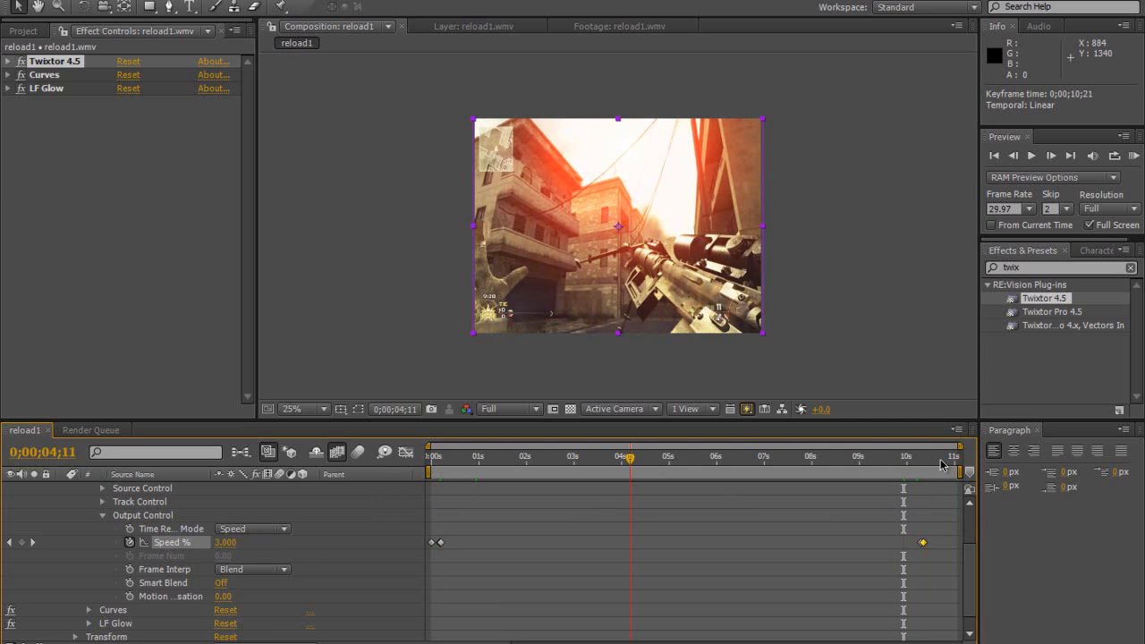
drag(942, 460, 955, 459)
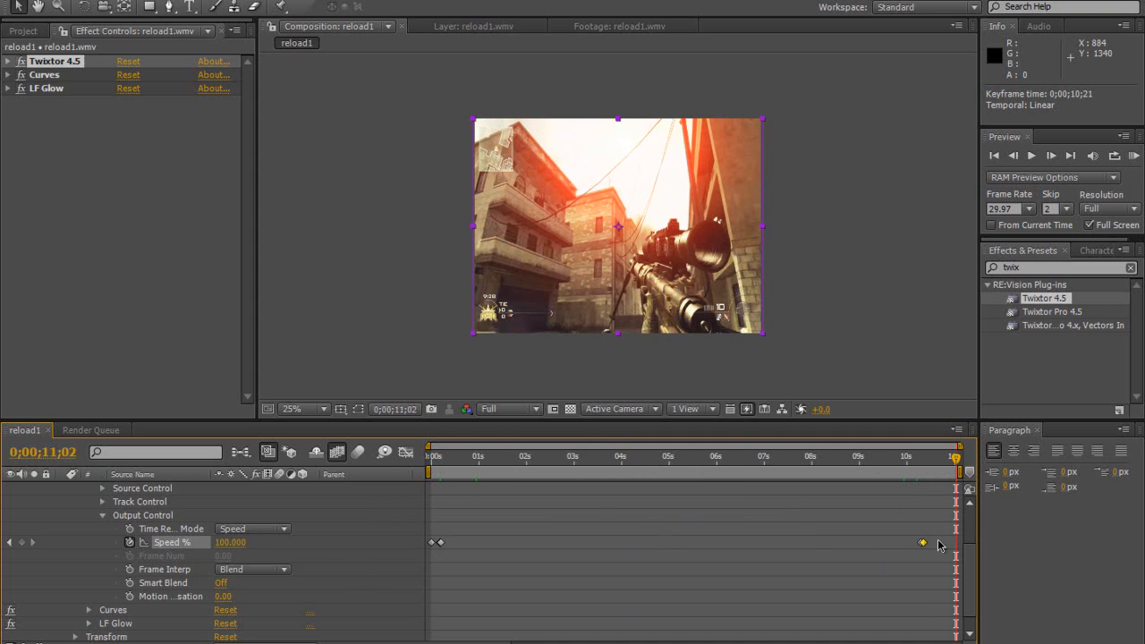
Step: Move the closing pair of Speed % keyframes earlier, to just after 9 seconds, and the first 3% keyframe to 0;00;00;16
drag(920, 543, 916, 543)
mouse_move(848, 542)
mouse_down()
mouse_move(875, 544)
mouse_move(864, 543)
mouse_up()
drag(440, 548, 442, 550)
click(713, 459)
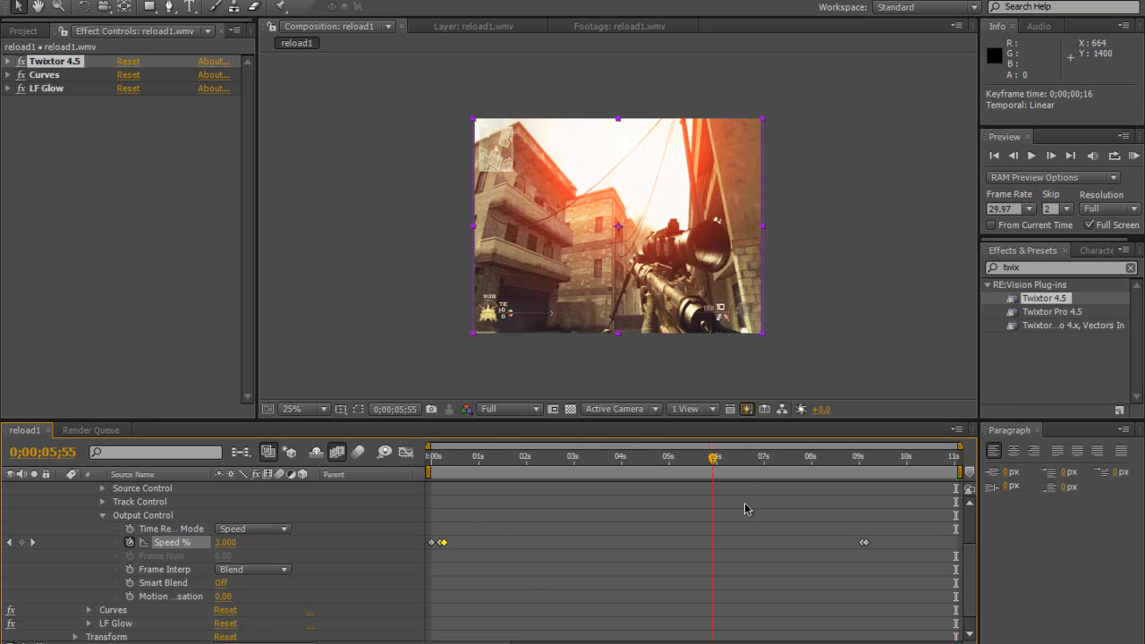